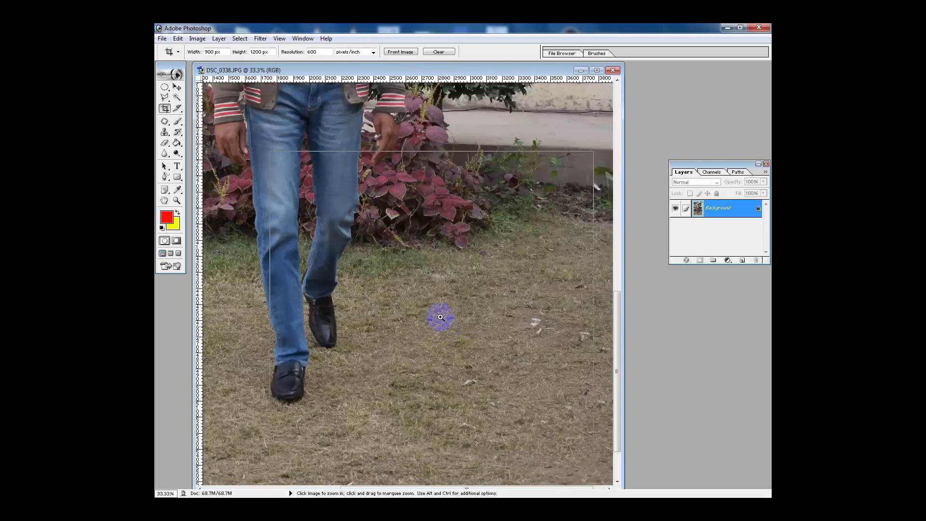
- Start a Polygonal Lasso outline at the front shoe's toe and trace along its sole to the inner side
{"action": "left_click", "coordinate": [440, 316]}
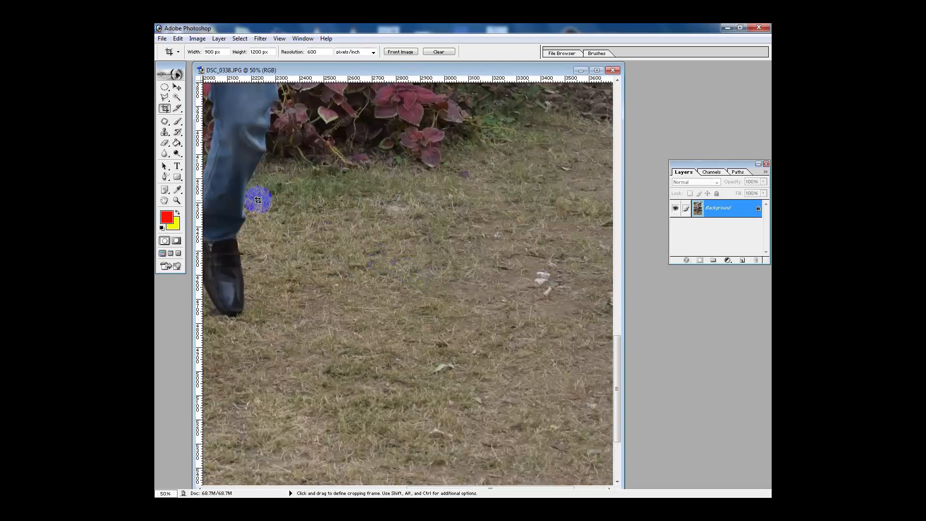
{"action": "key", "text": "f"}
{"action": "left_click_drag", "start_coordinate": [366, 159], "coordinate": [538, 225]}
{"action": "left_click", "coordinate": [492, 339], "text": "ctrl"}
{"action": "left_click_drag", "start_coordinate": [515, 396], "coordinate": [546, 241]}
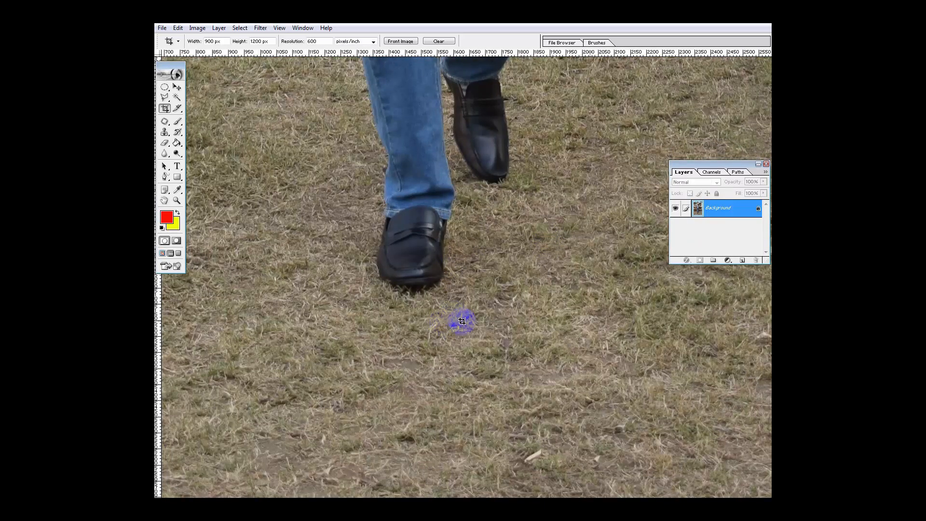
{"action": "key", "text": "l"}
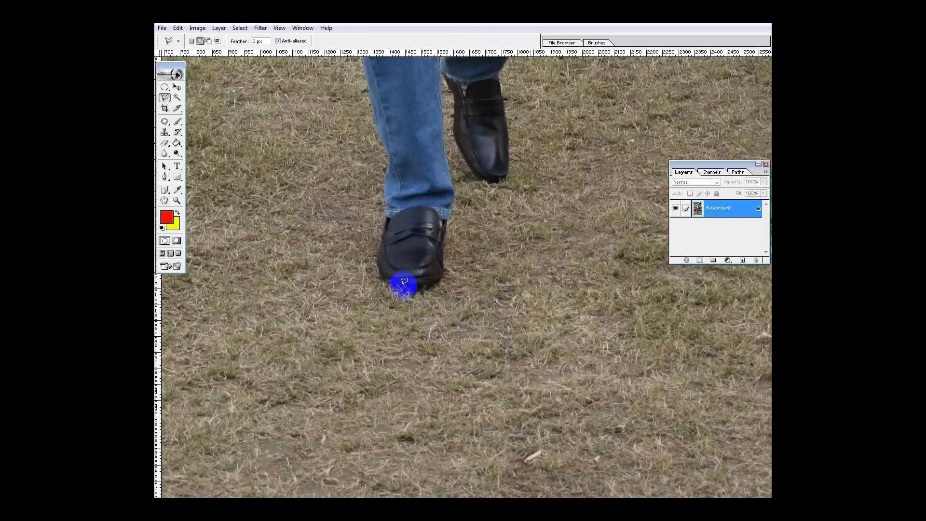
{"action": "left_click", "coordinate": [165, 98]}
{"action": "left_click", "coordinate": [393, 279]}
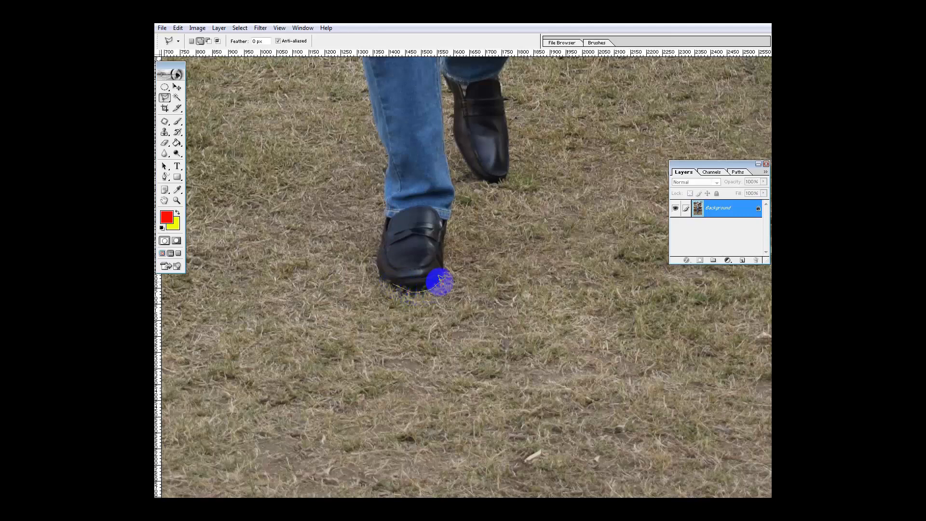
{"action": "mouse_move", "coordinate": [439, 279]}
{"action": "left_mouse_down"}
{"action": "mouse_move", "coordinate": [447, 224]}
{"action": "mouse_move", "coordinate": [471, 345]}
{"action": "mouse_move", "coordinate": [518, 318]}
{"action": "left_mouse_up"}
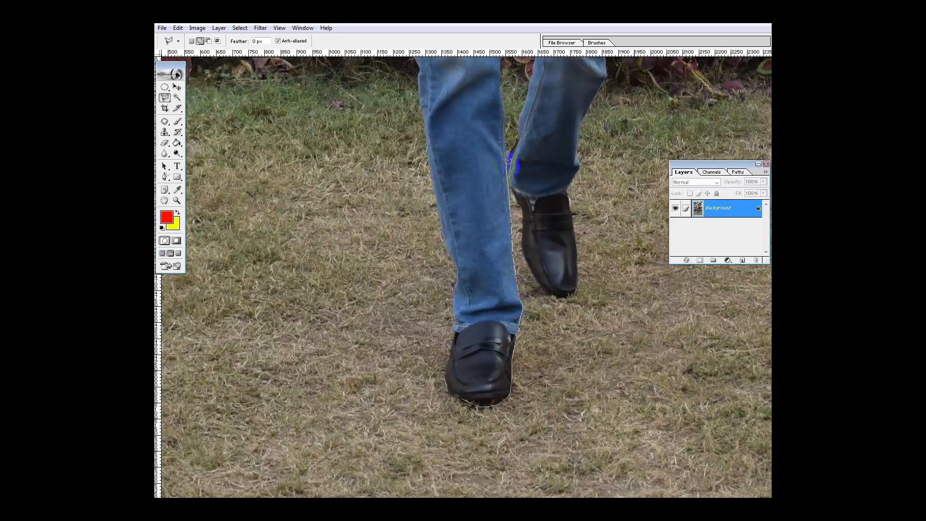
- Continue the lasso outline up the front leg's inner edge, through the crotch gap and down the rear leg's inner edge
{"action": "mouse_move", "coordinate": [507, 147]}
{"action": "left_mouse_down"}
{"action": "mouse_move", "coordinate": [466, 316]}
{"action": "mouse_move", "coordinate": [576, 268]}
{"action": "left_mouse_up"}
{"action": "left_click", "coordinate": [569, 207]}
{"action": "left_click", "coordinate": [568, 172]}
{"action": "mouse_move", "coordinate": [568, 126]}
{"action": "left_mouse_down"}
{"action": "mouse_move", "coordinate": [538, 260]}
{"action": "mouse_move", "coordinate": [546, 148]}
{"action": "mouse_move", "coordinate": [561, 128]}
{"action": "mouse_move", "coordinate": [571, 241]}
{"action": "left_mouse_up"}
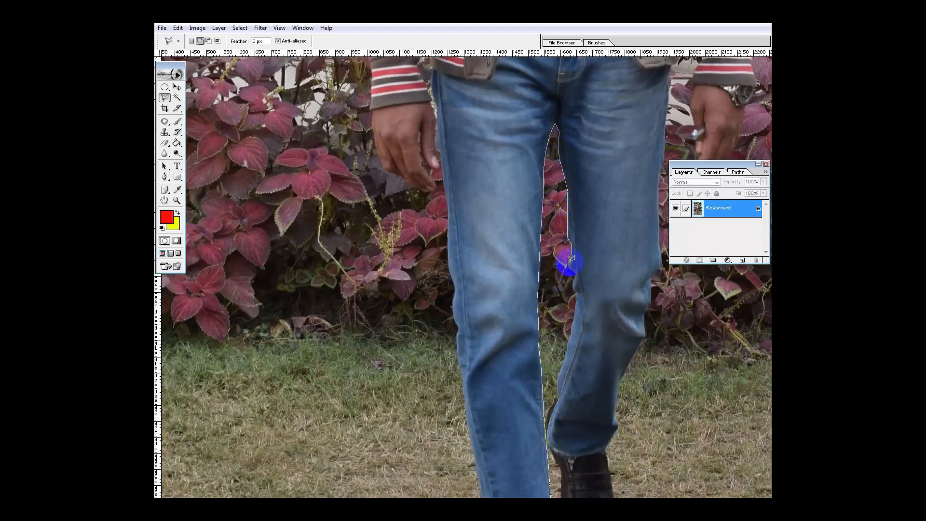
{"action": "left_click_drag", "start_coordinate": [573, 281], "coordinate": [569, 341]}
{"action": "left_click_drag", "start_coordinate": [560, 396], "coordinate": [564, 202]}
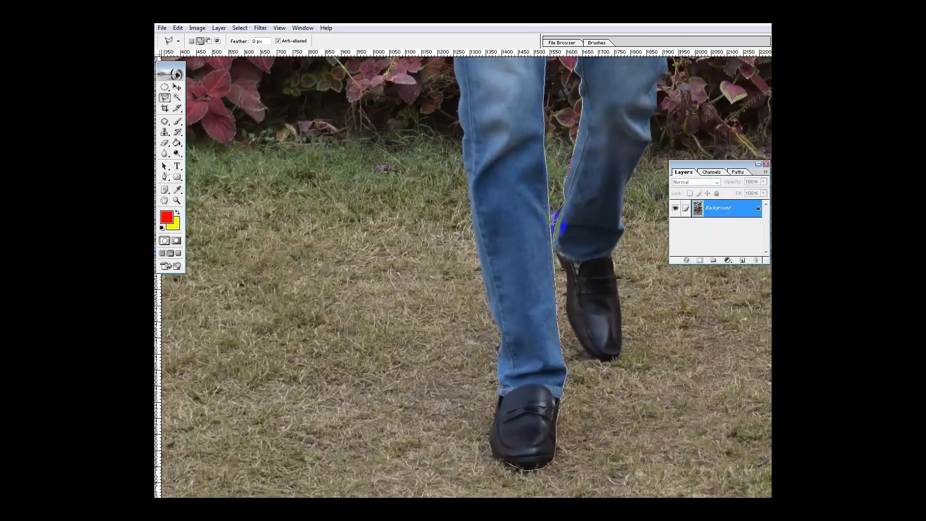
{"action": "mouse_move", "coordinate": [568, 270]}
{"action": "left_mouse_down"}
{"action": "mouse_move", "coordinate": [579, 343]}
{"action": "mouse_move", "coordinate": [609, 362]}
{"action": "mouse_move", "coordinate": [623, 337]}
{"action": "mouse_move", "coordinate": [612, 256]}
{"action": "mouse_move", "coordinate": [622, 232]}
{"action": "mouse_move", "coordinate": [529, 338]}
{"action": "mouse_move", "coordinate": [532, 299]}
{"action": "mouse_move", "coordinate": [560, 227]}
{"action": "mouse_move", "coordinate": [546, 313]}
{"action": "mouse_move", "coordinate": [523, 357]}
{"action": "mouse_move", "coordinate": [552, 318]}
{"action": "mouse_move", "coordinate": [545, 310]}
{"action": "mouse_move", "coordinate": [552, 319]}
{"action": "mouse_move", "coordinate": [535, 360]}
{"action": "mouse_move", "coordinate": [527, 424]}
{"action": "left_mouse_up"}
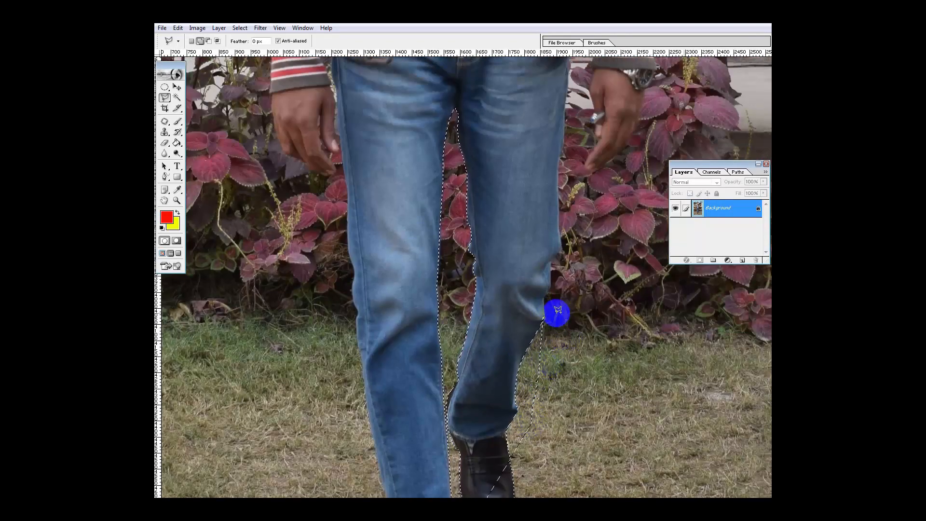
- Extend the outline up the rear leg's outer edge, through the gap beside the jacket and around the man's left hand
{"action": "mouse_move", "coordinate": [455, 362]}
{"action": "left_mouse_down"}
{"action": "mouse_move", "coordinate": [476, 149]}
{"action": "mouse_move", "coordinate": [559, 83]}
{"action": "left_mouse_up"}
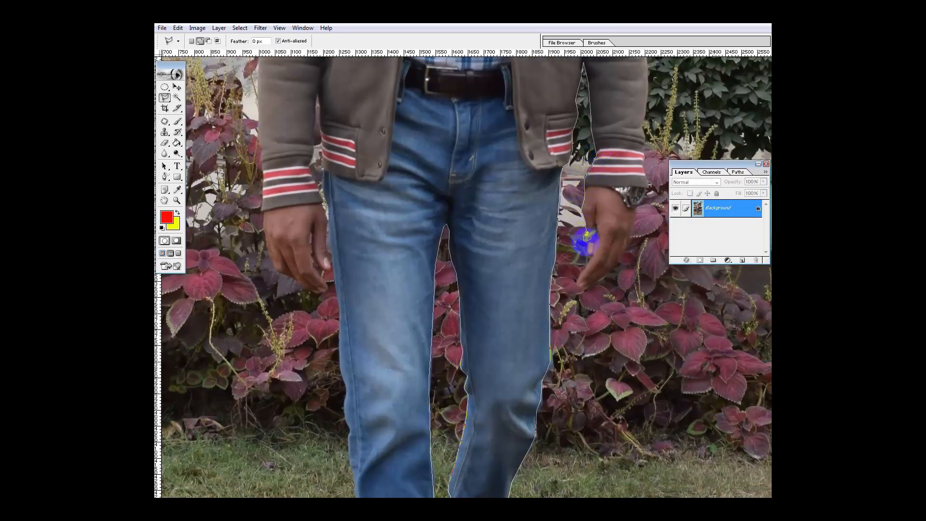
{"action": "left_click", "coordinate": [592, 255]}
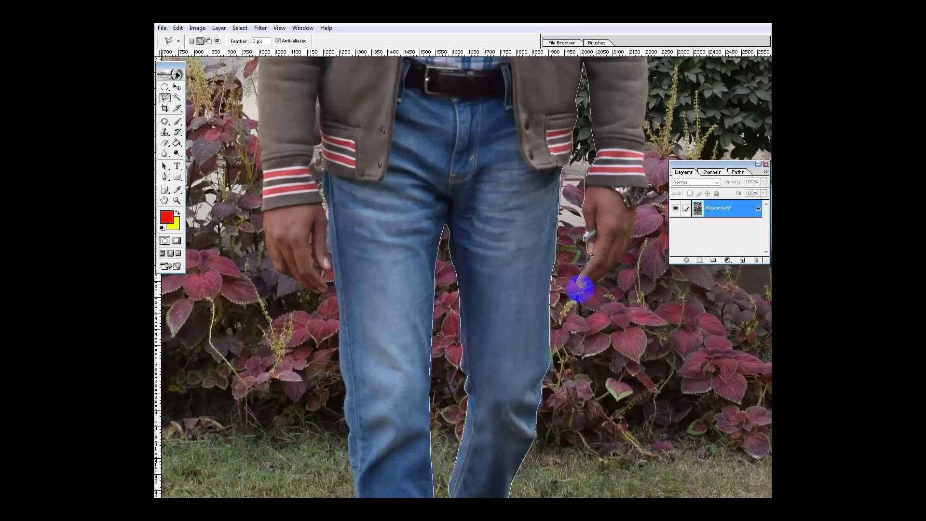
{"action": "left_click", "coordinate": [583, 291]}
{"action": "left_click", "coordinate": [608, 272]}
{"action": "left_click", "coordinate": [622, 256]}
{"action": "left_click", "coordinate": [627, 245]}
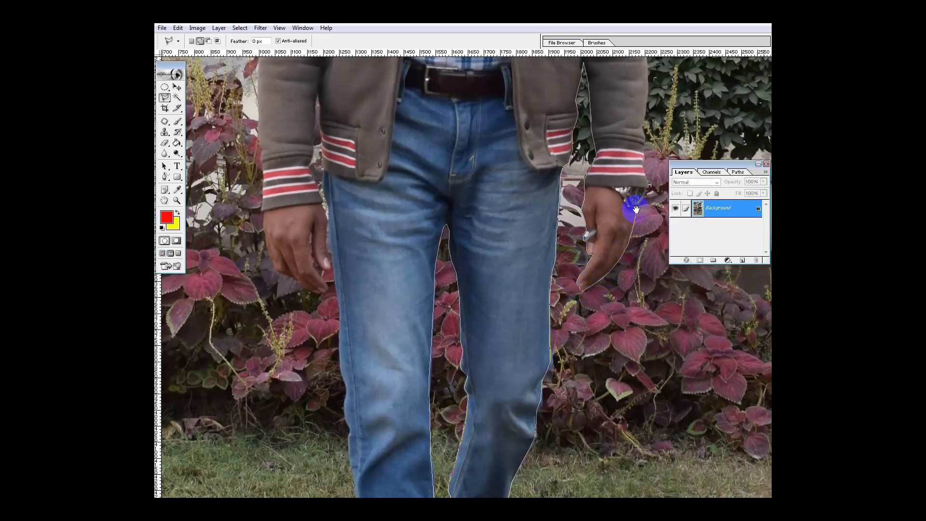
{"action": "left_click_drag", "start_coordinate": [636, 209], "coordinate": [535, 369]}
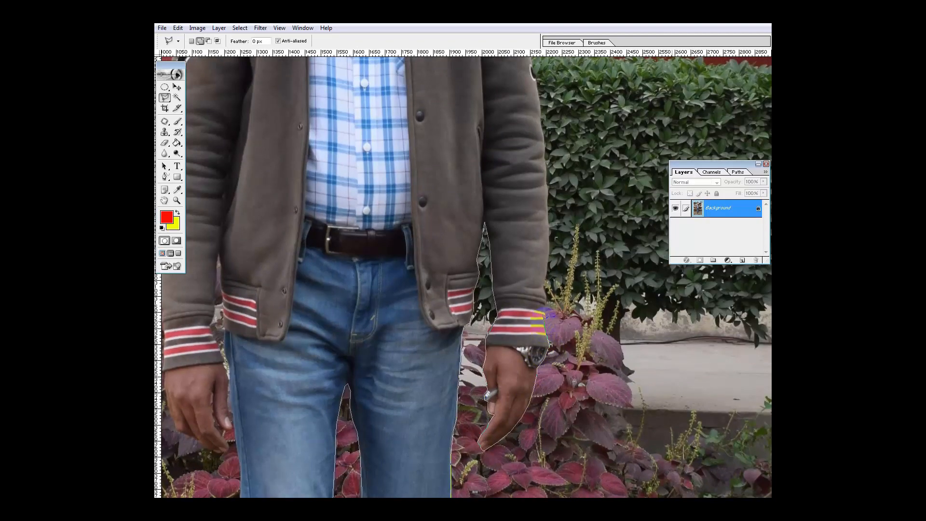
- Trace the man's left sleeve and shoulder, his neck and head, and down the collar onto his right shoulder
{"action": "mouse_move", "coordinate": [552, 178]}
{"action": "left_mouse_down"}
{"action": "mouse_move", "coordinate": [548, 333]}
{"action": "mouse_move", "coordinate": [535, 229]}
{"action": "mouse_move", "coordinate": [571, 395]}
{"action": "mouse_move", "coordinate": [565, 342]}
{"action": "mouse_move", "coordinate": [616, 313]}
{"action": "mouse_move", "coordinate": [629, 346]}
{"action": "mouse_move", "coordinate": [616, 328]}
{"action": "mouse_move", "coordinate": [634, 333]}
{"action": "mouse_move", "coordinate": [611, 312]}
{"action": "mouse_move", "coordinate": [598, 258]}
{"action": "left_mouse_up"}
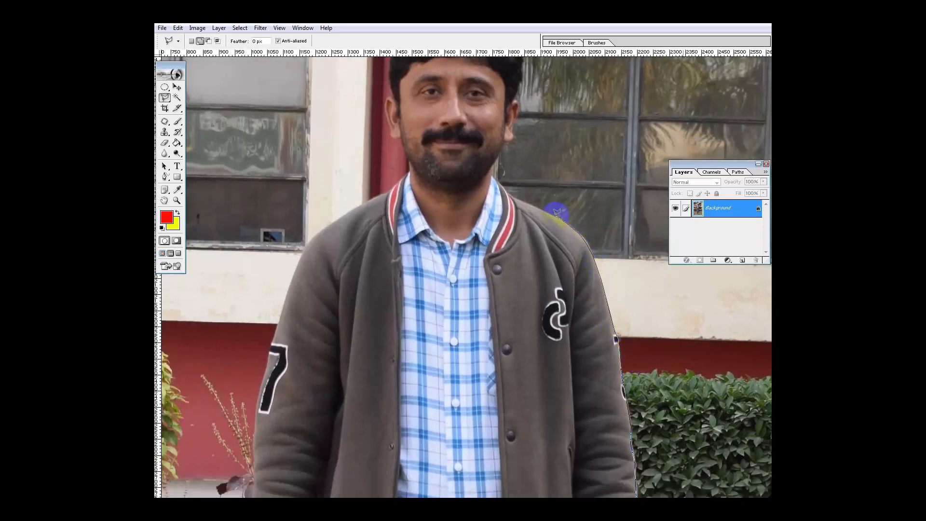
{"action": "mouse_move", "coordinate": [519, 192]}
{"action": "left_mouse_down"}
{"action": "mouse_move", "coordinate": [699, 392]}
{"action": "mouse_move", "coordinate": [589, 379]}
{"action": "mouse_move", "coordinate": [565, 355]}
{"action": "mouse_move", "coordinate": [592, 290]}
{"action": "mouse_move", "coordinate": [591, 217]}
{"action": "mouse_move", "coordinate": [576, 196]}
{"action": "mouse_move", "coordinate": [528, 181]}
{"action": "mouse_move", "coordinate": [560, 222]}
{"action": "mouse_move", "coordinate": [585, 140]}
{"action": "mouse_move", "coordinate": [565, 140]}
{"action": "mouse_move", "coordinate": [537, 165]}
{"action": "mouse_move", "coordinate": [527, 232]}
{"action": "mouse_move", "coordinate": [558, 183]}
{"action": "left_mouse_up"}
{"action": "key", "text": "ctrl+plus"}
{"action": "mouse_move", "coordinate": [603, 135]}
{"action": "left_mouse_down"}
{"action": "mouse_move", "coordinate": [548, 206]}
{"action": "mouse_move", "coordinate": [591, 295]}
{"action": "mouse_move", "coordinate": [510, 350]}
{"action": "left_mouse_up"}
{"action": "left_click", "coordinate": [491, 364]}
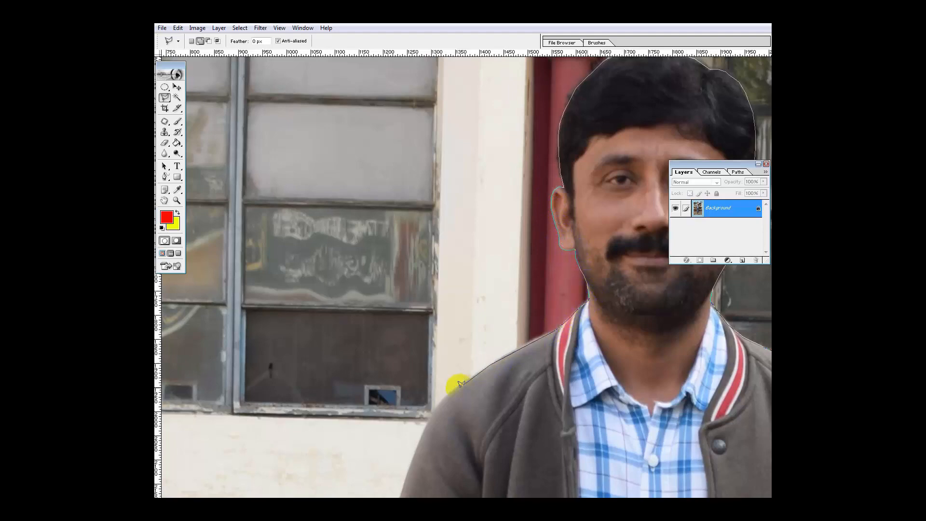
- Continue the lasso outline over the man's right shoulder and down the outer edge of the sleeve marked 7
{"action": "left_click", "coordinate": [456, 390]}
{"action": "mouse_move", "coordinate": [434, 413]}
{"action": "left_mouse_down"}
{"action": "mouse_move", "coordinate": [473, 370]}
{"action": "mouse_move", "coordinate": [551, 164]}
{"action": "left_mouse_up"}
{"action": "left_click", "coordinate": [550, 163]}
{"action": "left_click", "coordinate": [530, 203]}
{"action": "left_click", "coordinate": [517, 244]}
{"action": "left_click_drag", "start_coordinate": [485, 341], "coordinate": [515, 108]}
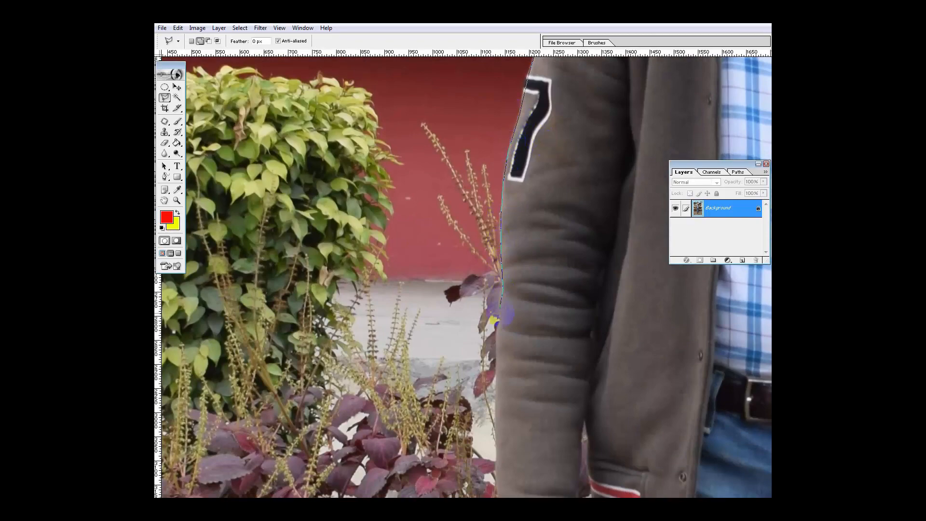
{"action": "left_click_drag", "start_coordinate": [493, 369], "coordinate": [534, 126]}
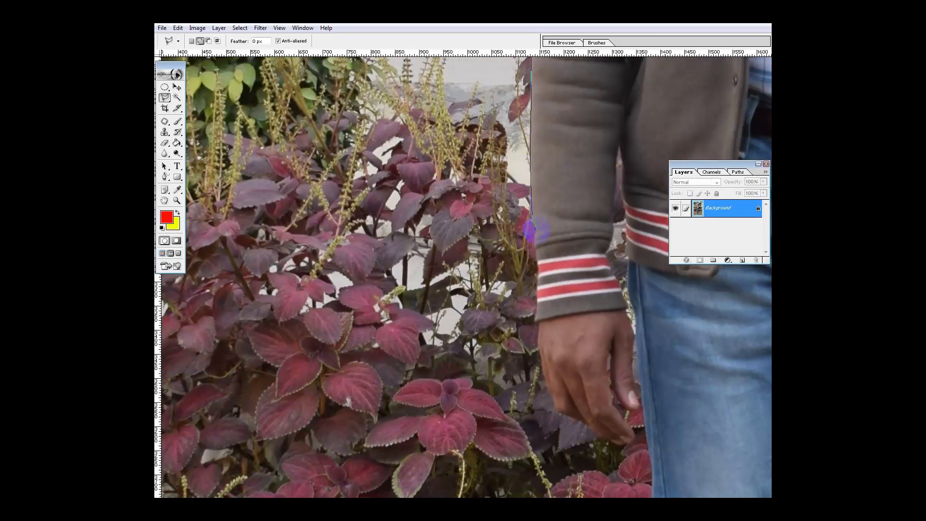
- Trace the outer edge of the right sleeve's striped cuff and the back of the right hand
{"action": "left_click", "coordinate": [539, 261]}
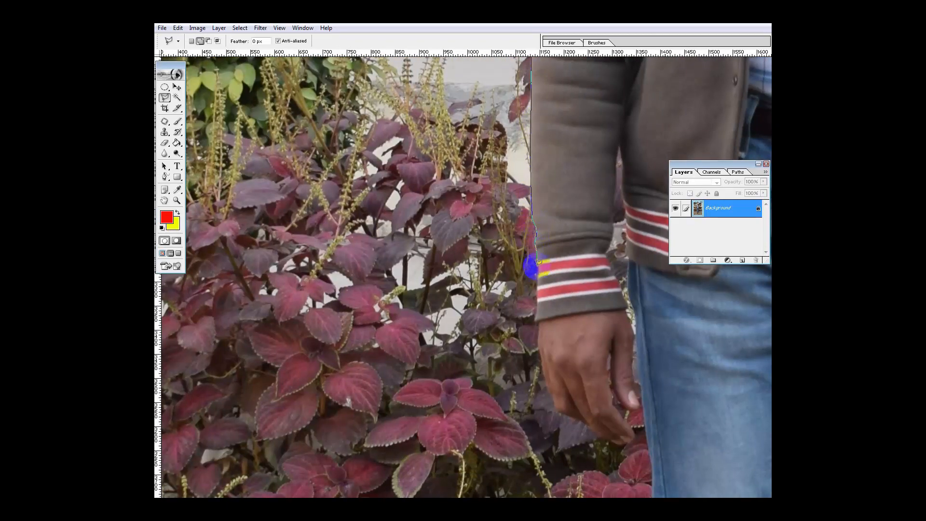
{"action": "left_click", "coordinate": [539, 341]}
{"action": "left_click", "coordinate": [546, 376]}
{"action": "left_click_drag", "start_coordinate": [549, 393], "coordinate": [512, 234]}
{"action": "left_click", "coordinate": [515, 238]}
{"action": "left_click", "coordinate": [518, 247]}
{"action": "left_click", "coordinate": [522, 252]}
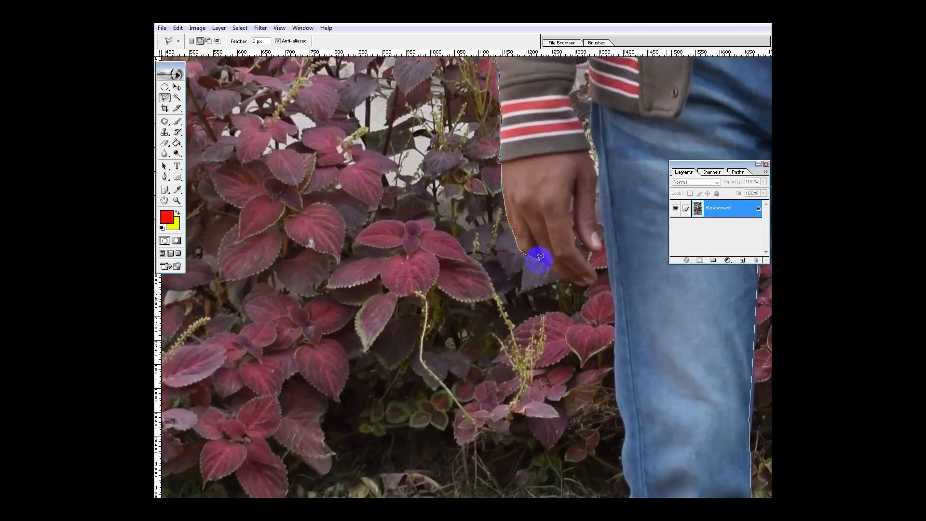
- Outline the right hand's fingertips, the gap between fingers and thumb, and the thumb up towards the cuff
{"action": "left_click", "coordinate": [550, 264]}
{"action": "left_click", "coordinate": [569, 277]}
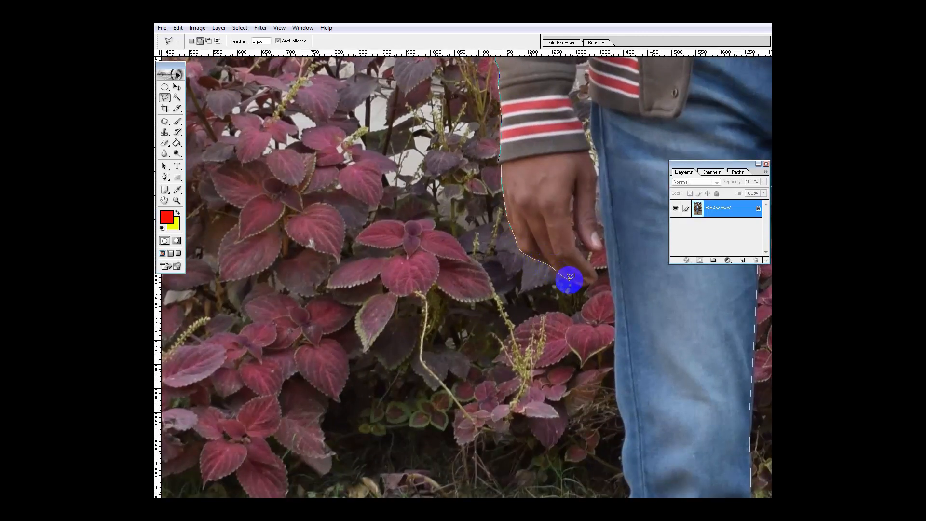
{"action": "left_click", "coordinate": [583, 284]}
{"action": "left_click", "coordinate": [596, 280]}
{"action": "left_click", "coordinate": [582, 254]}
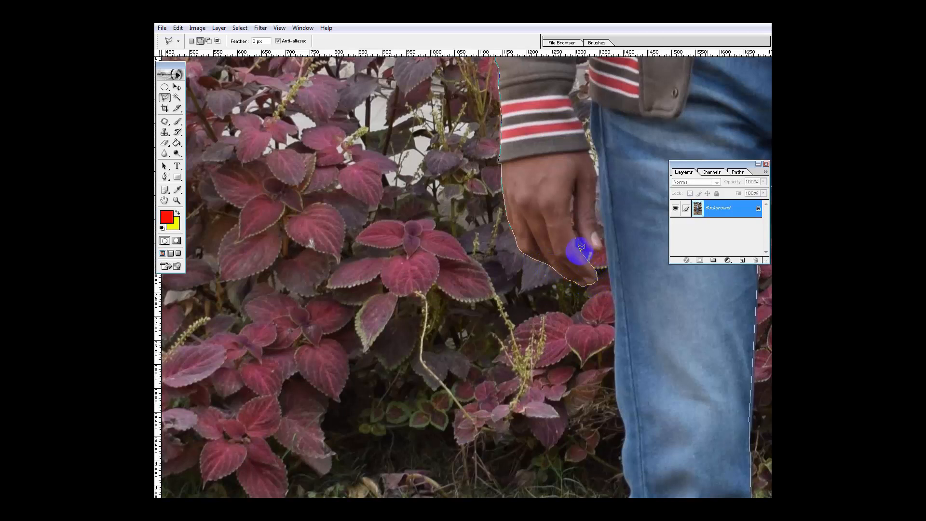
{"action": "left_click", "coordinate": [573, 227]}
{"action": "left_click", "coordinate": [574, 192]}
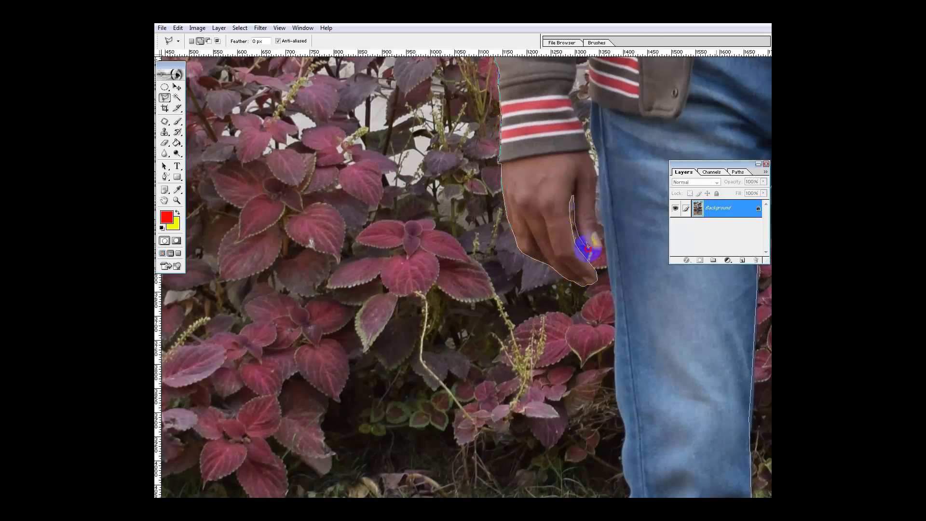
{"action": "left_click", "coordinate": [596, 212]}
{"action": "left_click", "coordinate": [597, 177]}
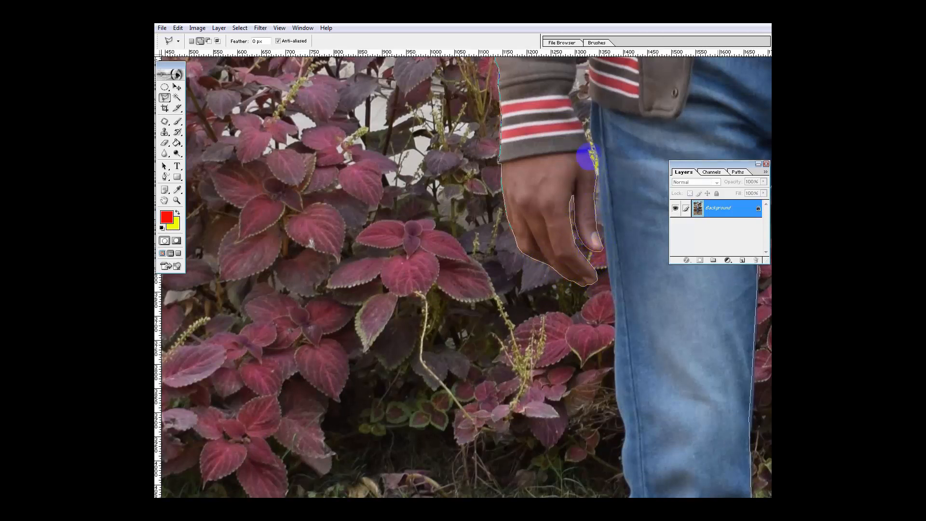
- Trace the inner edge of the right cuff and the narrow gap between the sleeve and the jacket down to the jeans
{"action": "left_click_drag", "start_coordinate": [590, 150], "coordinate": [542, 305]}
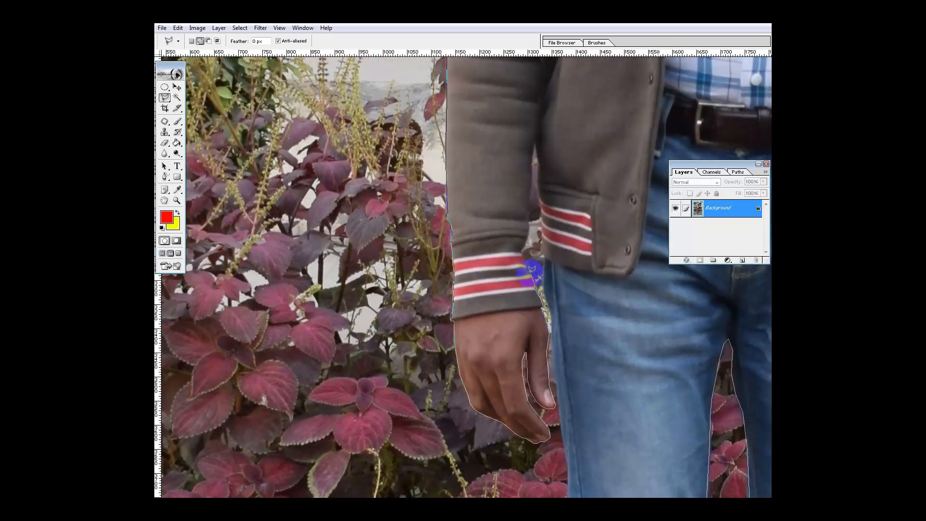
{"action": "left_click", "coordinate": [531, 222]}
{"action": "left_click", "coordinate": [534, 145]}
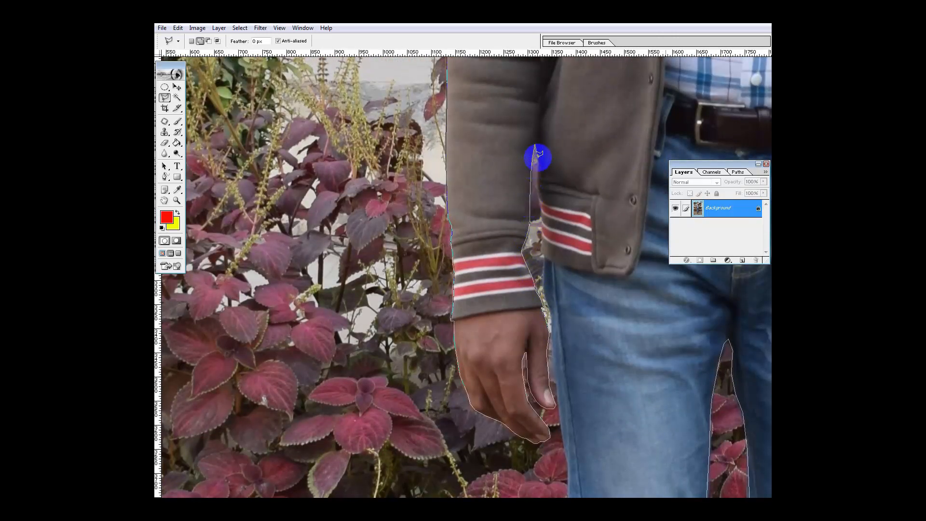
{"action": "left_click", "coordinate": [547, 306]}
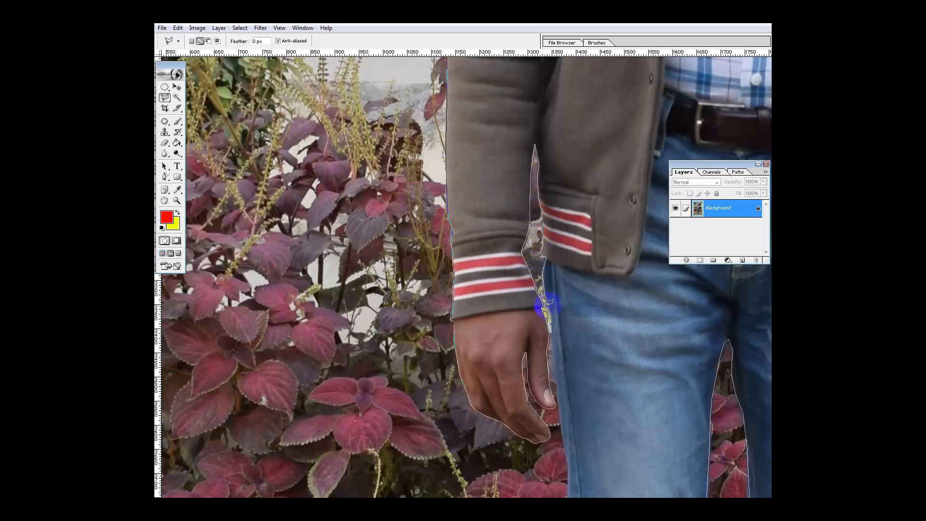
- Extend the lasso outline down the outer edge of the front leg's jeans past the knee
{"action": "left_click_drag", "start_coordinate": [559, 395], "coordinate": [549, 113]}
{"action": "left_click", "coordinate": [557, 173]}
{"action": "left_click", "coordinate": [558, 225]}
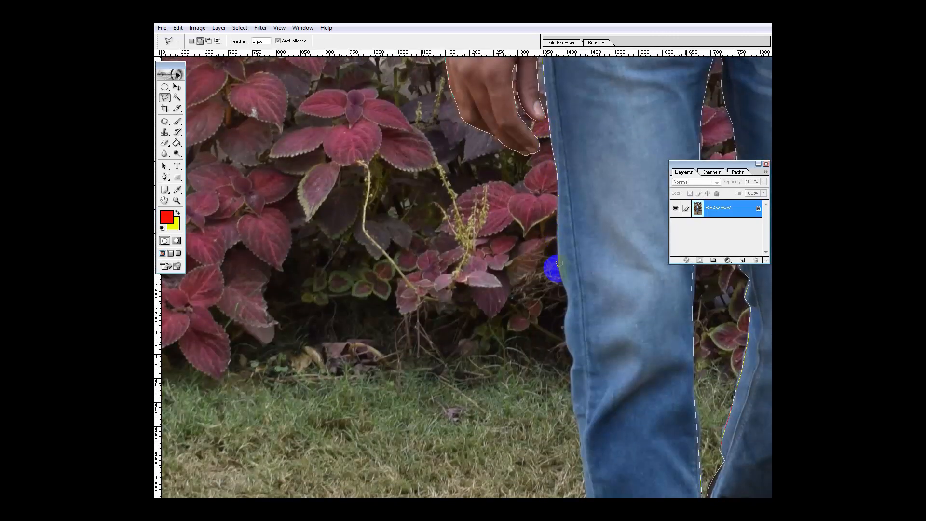
{"action": "left_click", "coordinate": [560, 276]}
{"action": "left_click", "coordinate": [569, 303]}
{"action": "left_click", "coordinate": [569, 357]}
{"action": "left_click", "coordinate": [570, 386]}
{"action": "left_click_drag", "start_coordinate": [571, 386], "coordinate": [528, 120]}
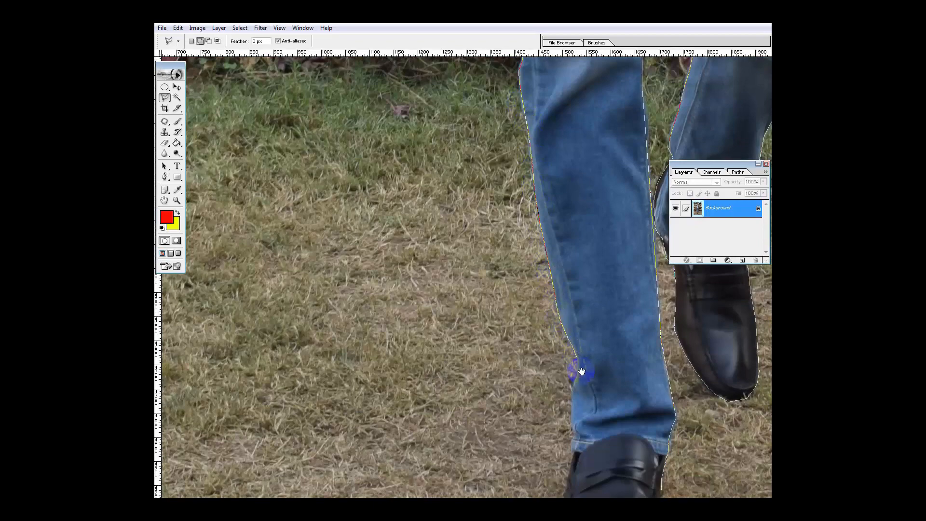
- Trace the lower trouser leg and the front shoe's outer edge, closing the outline into a selection of the whole man
{"action": "left_click_drag", "start_coordinate": [581, 371], "coordinate": [534, 116]}
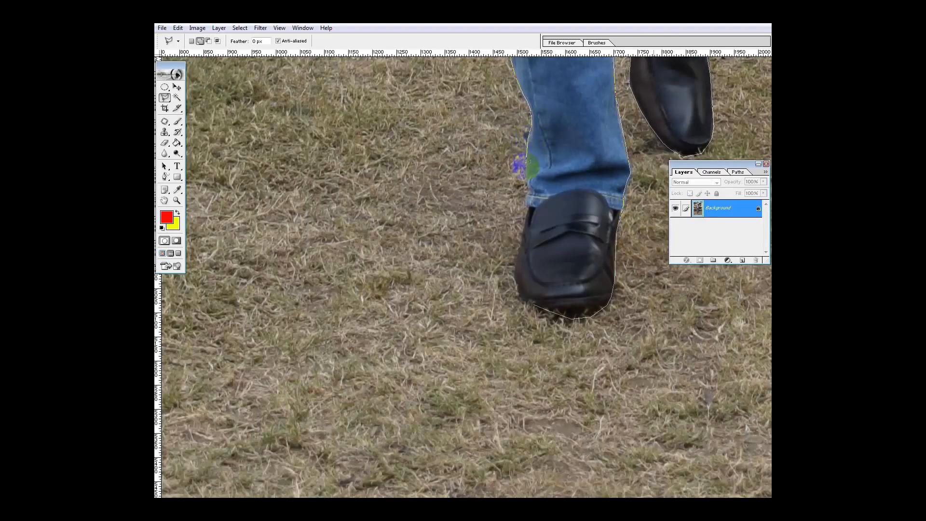
{"action": "left_click", "coordinate": [522, 232]}
{"action": "left_click", "coordinate": [517, 260]}
{"action": "left_click", "coordinate": [516, 279]}
{"action": "left_click", "coordinate": [519, 293]}
{"action": "left_click", "coordinate": [528, 302]}
{"action": "left_click", "coordinate": [534, 305]}
{"action": "left_click", "coordinate": [562, 283], "text": "alt"}
{"action": "left_click", "coordinate": [561, 283], "text": "alt"}
{"action": "left_click", "coordinate": [562, 282], "text": "alt"}
{"action": "left_click", "coordinate": [518, 225], "text": "alt"}
{"action": "left_click", "coordinate": [519, 225], "text": "alt"}
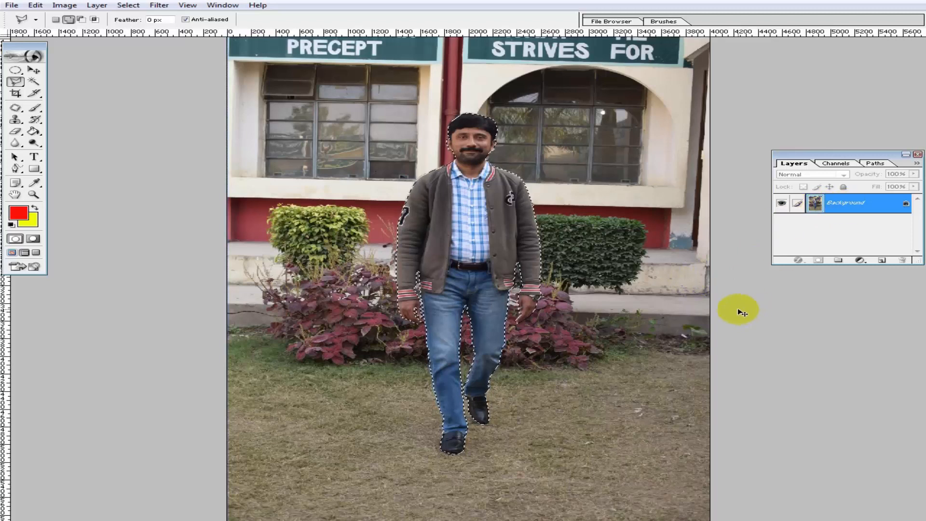
- Copy the selected man onto a new layer and save the document to the Desktop as DSC_0338 in Photoshop format
{"action": "key", "text": "ctrl+j"}
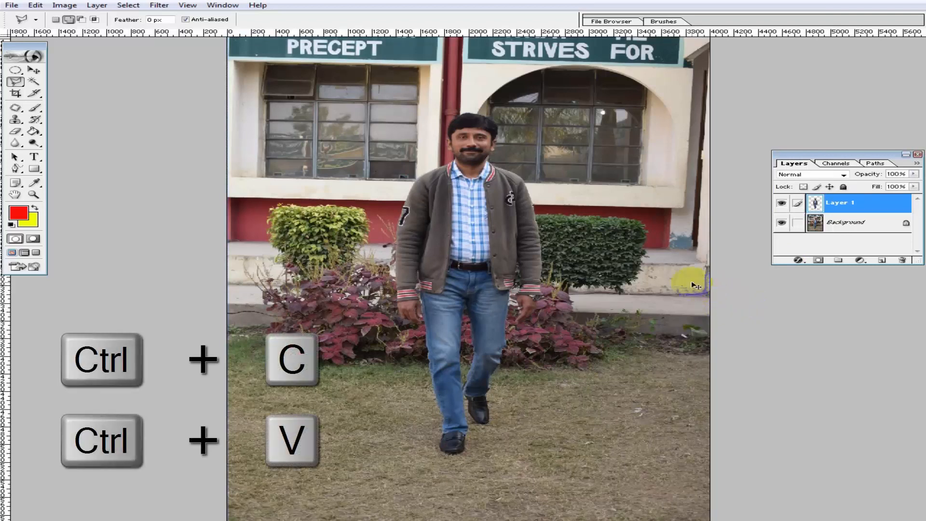
{"action": "key", "text": "ctrl+shift+s"}
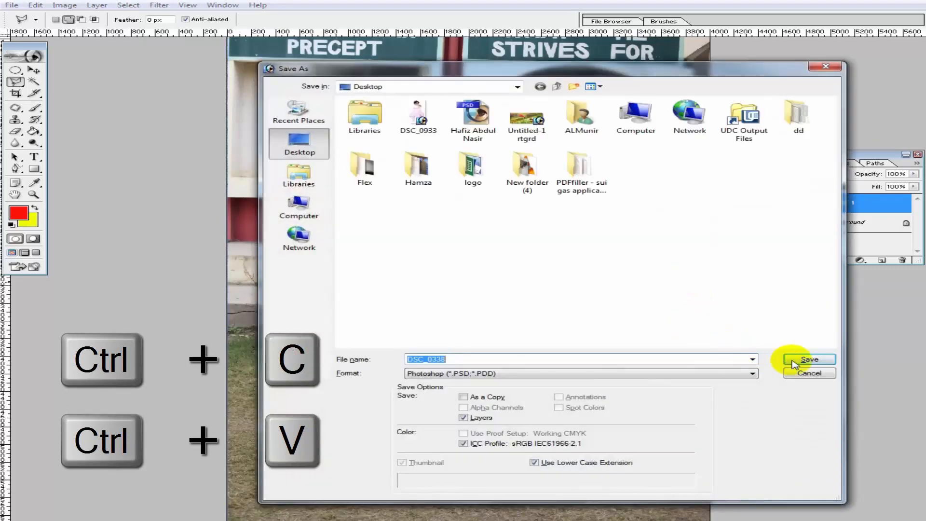
{"action": "left_click", "coordinate": [798, 360]}
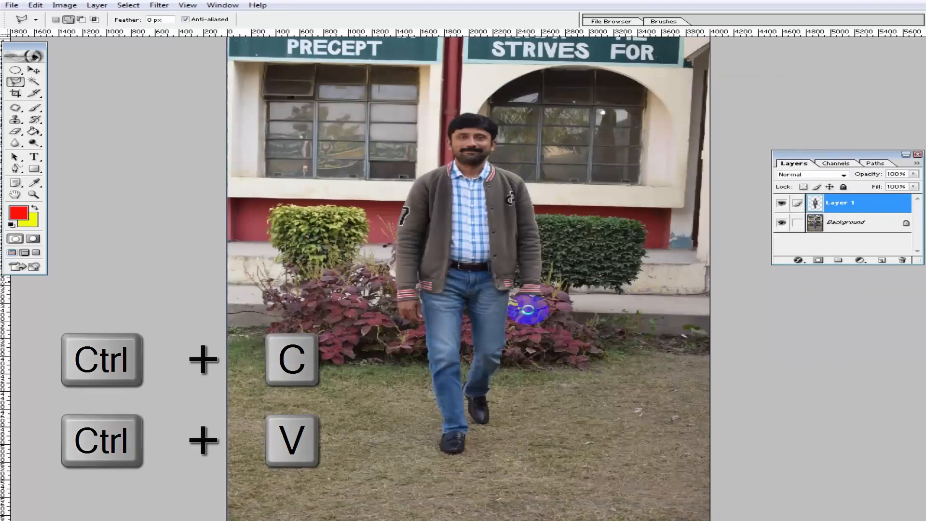
- Move the copied man horizontally to the right of the original figure, so the two stand side by side
{"action": "left_click", "coordinate": [34, 72]}
{"action": "left_click_drag", "start_coordinate": [432, 204], "coordinate": [587, 213]}
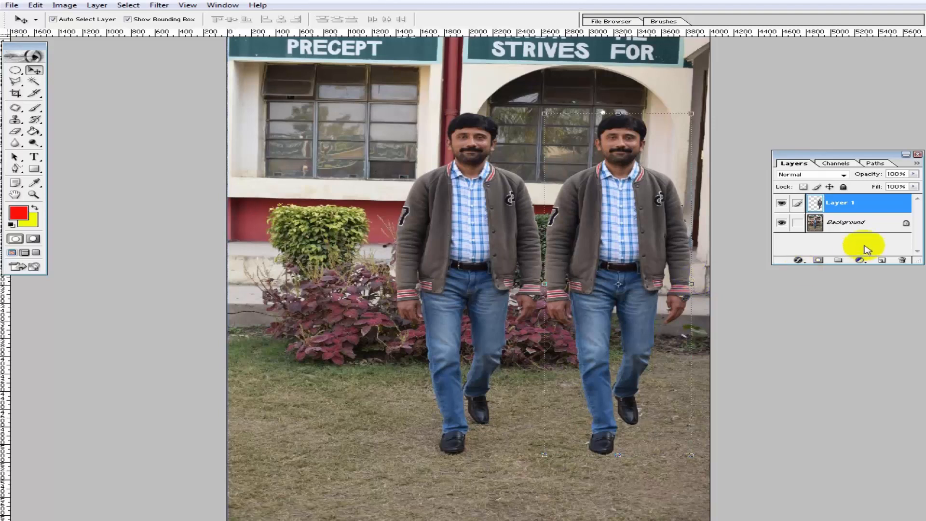
- Add a drop shadow with 16% spread and 7 px size to the copied man's layer
{"action": "left_click", "coordinate": [798, 260]}
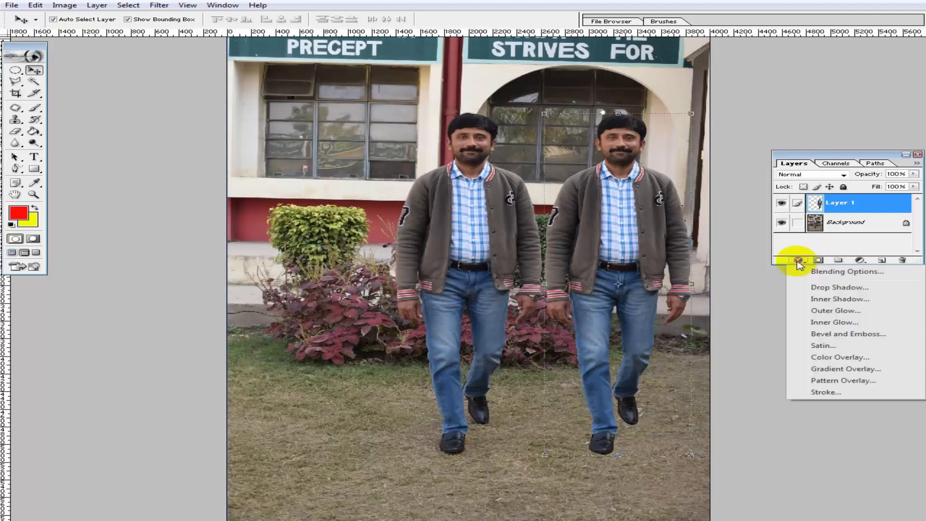
{"action": "left_click", "coordinate": [820, 288]}
{"action": "left_click_drag", "start_coordinate": [647, 49], "coordinate": [833, 104]}
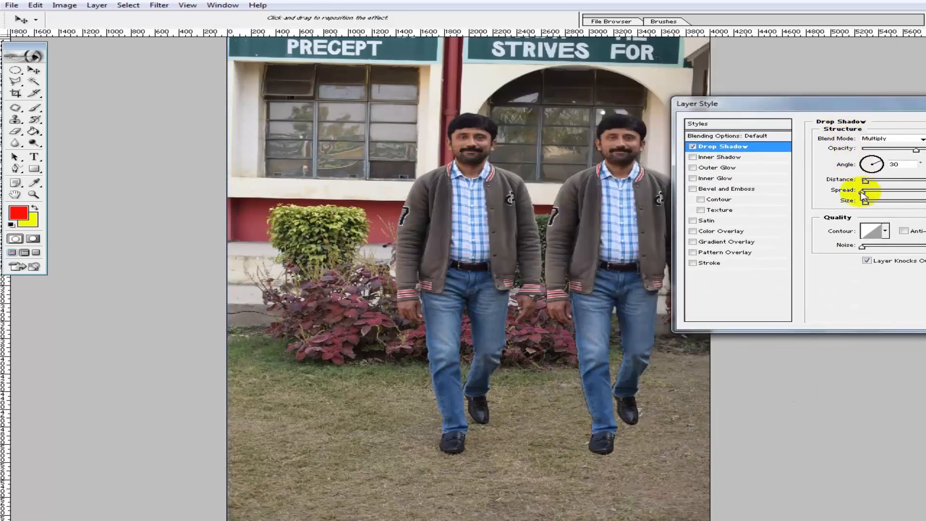
{"action": "left_click_drag", "start_coordinate": [865, 192], "coordinate": [880, 206]}
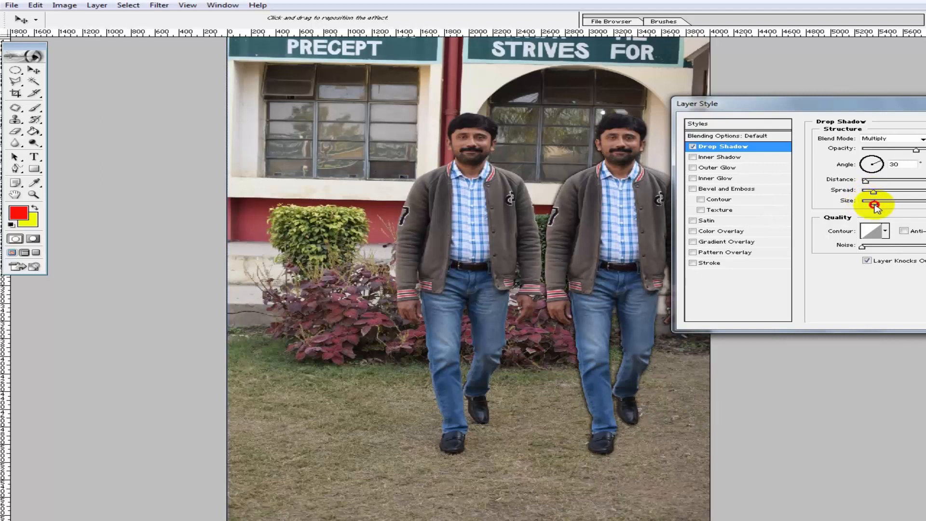
{"action": "left_click_drag", "start_coordinate": [874, 204], "coordinate": [872, 206]}
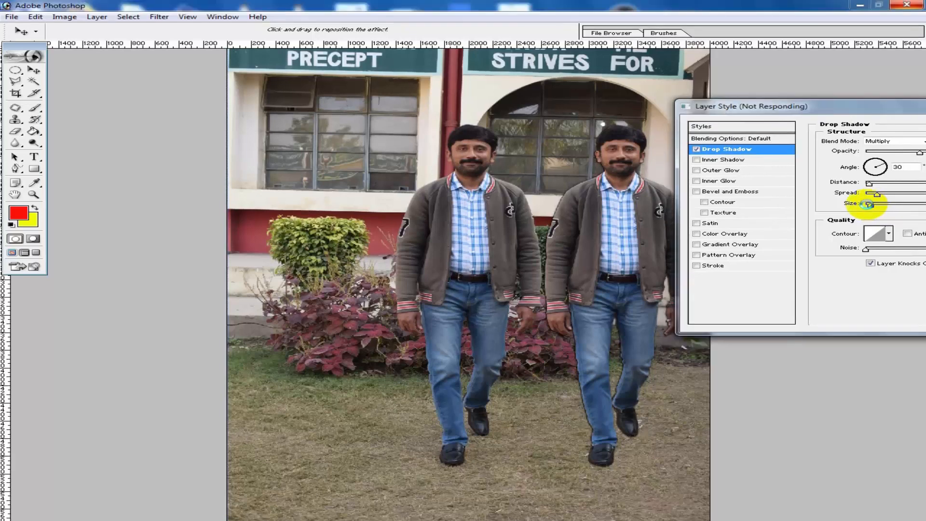
{"action": "key", "text": "Return"}
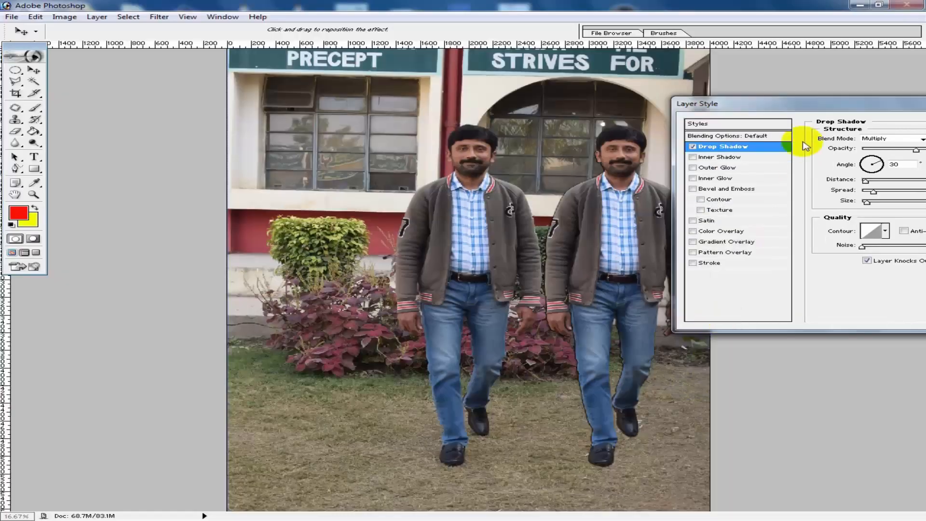
{"action": "left_click_drag", "start_coordinate": [815, 100], "coordinate": [228, 240]}
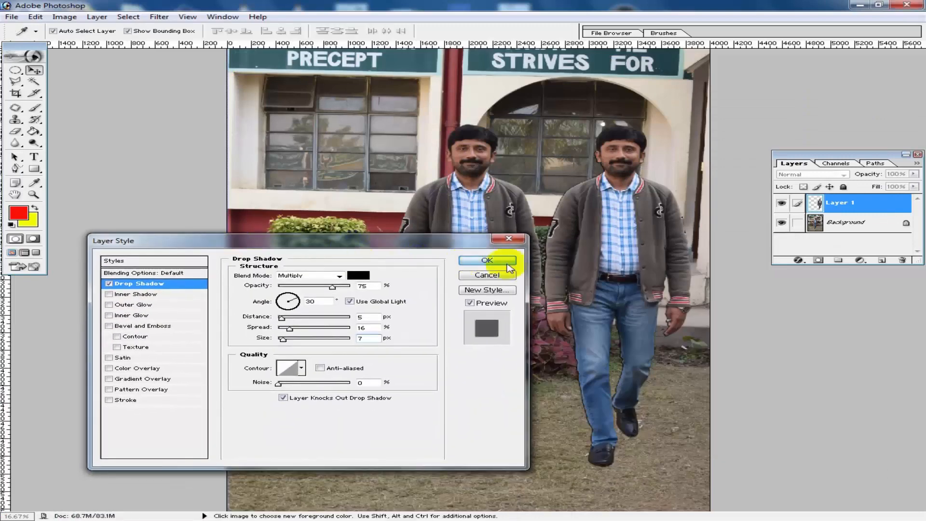
{"action": "left_click", "coordinate": [487, 259]}
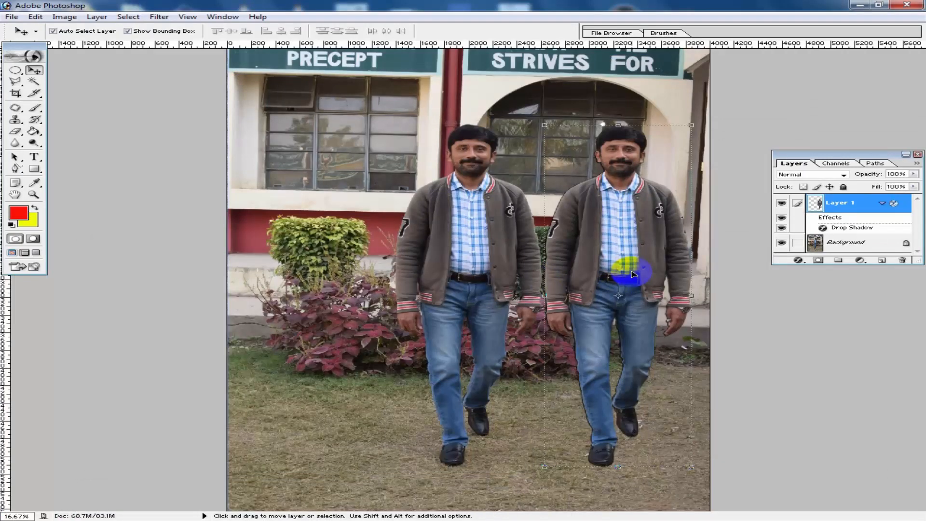
- Shift the copied man's midtone color balance to -22 cyan, -33 magenta and -12 yellow
{"action": "key", "text": "ctrl+b"}
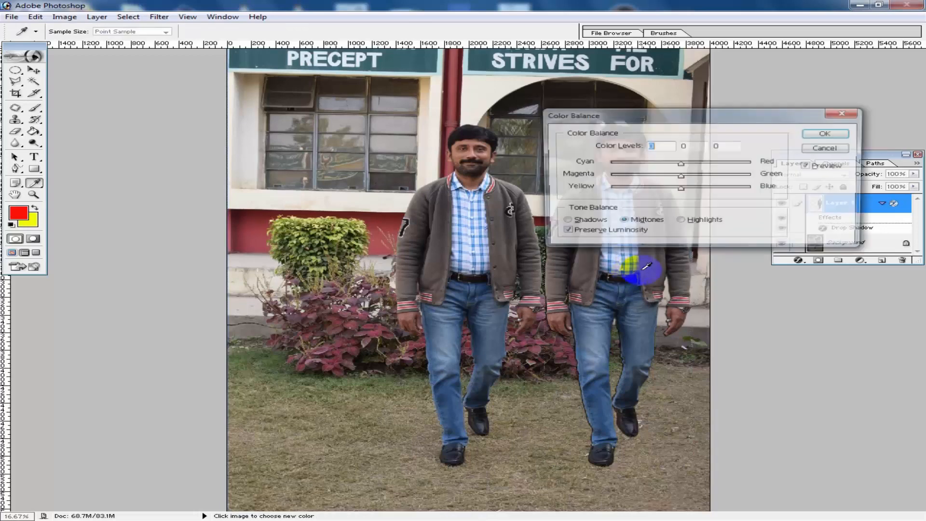
{"action": "left_click_drag", "start_coordinate": [672, 118], "coordinate": [689, 282]}
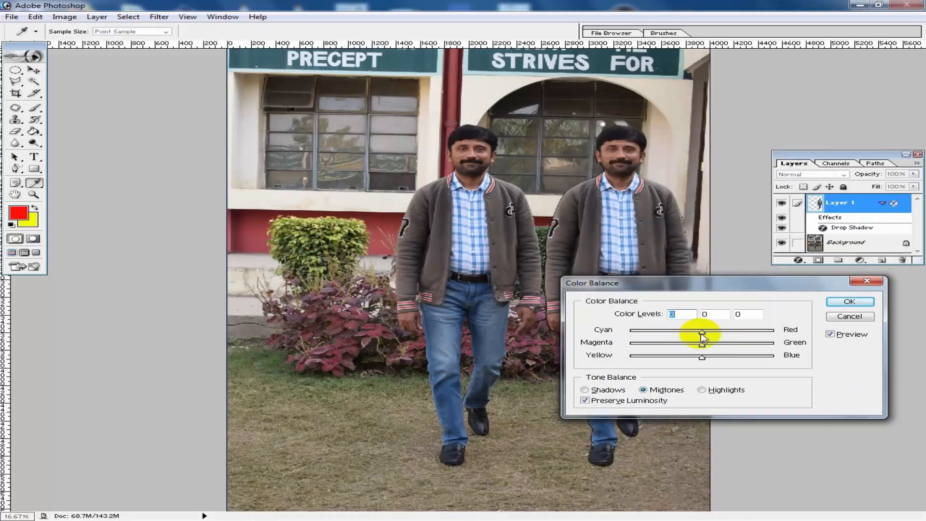
{"action": "left_click_drag", "start_coordinate": [702, 332], "coordinate": [675, 348]}
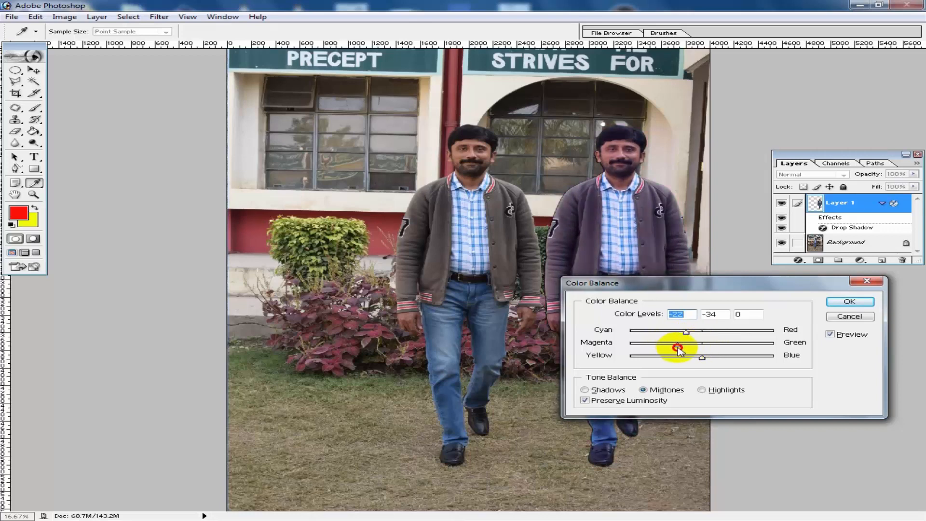
{"action": "double_click", "coordinate": [710, 313]}
{"action": "left_click_drag", "start_coordinate": [711, 291], "coordinate": [329, 352]}
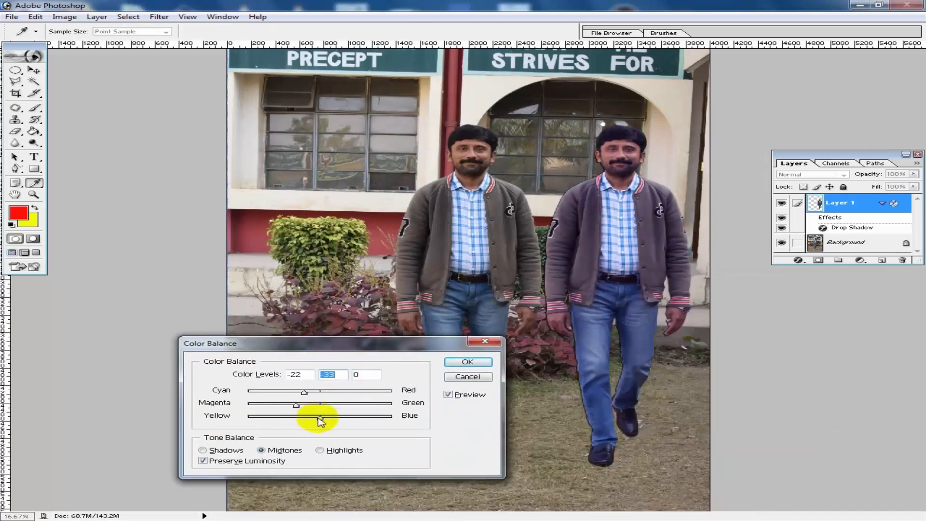
{"action": "mouse_move", "coordinate": [319, 417]}
{"action": "left_mouse_down"}
{"action": "mouse_move", "coordinate": [335, 421]}
{"action": "mouse_move", "coordinate": [311, 419]}
{"action": "left_mouse_up"}
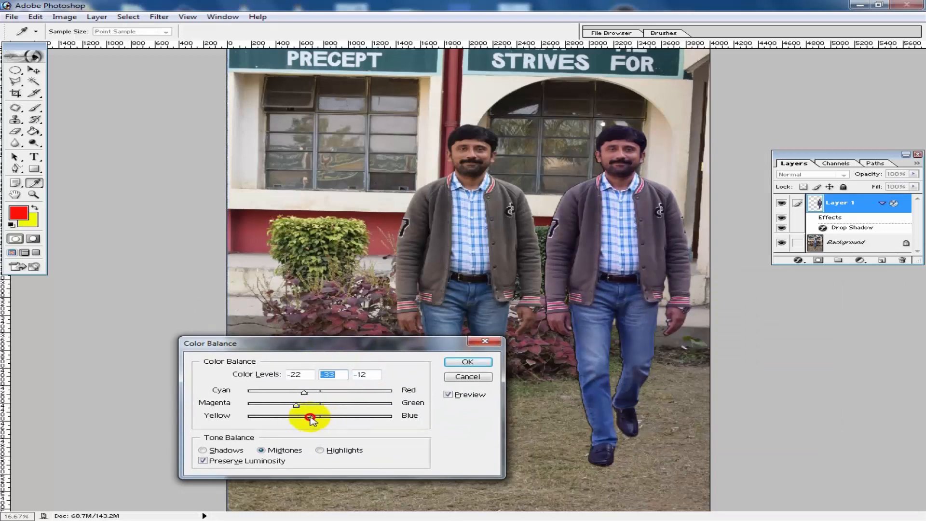
{"action": "left_click", "coordinate": [467, 362]}
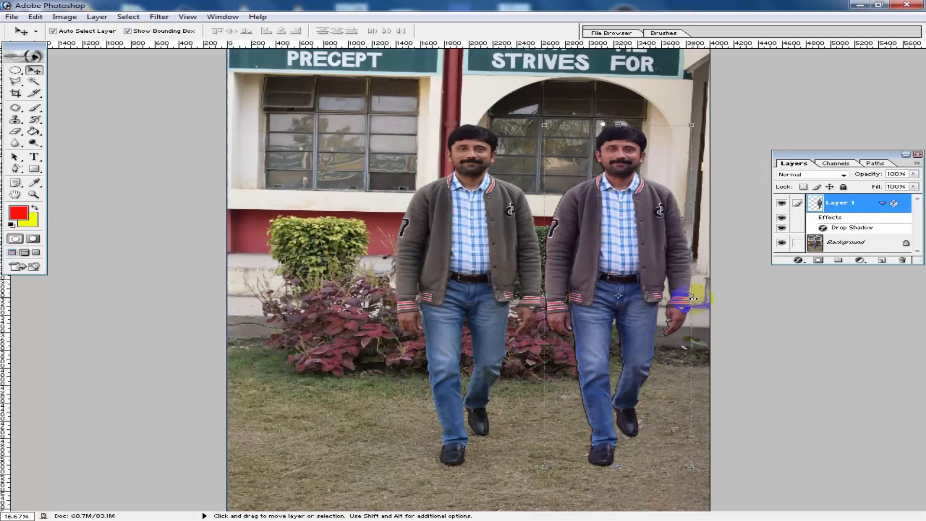
- Mirror the copied man horizontally and reposition him beside the original figure
{"action": "left_click_drag", "start_coordinate": [693, 298], "coordinate": [360, 302]}
{"action": "left_click_drag", "start_coordinate": [450, 252], "coordinate": [624, 253]}
{"action": "left_click_drag", "start_coordinate": [728, 299], "coordinate": [691, 298]}
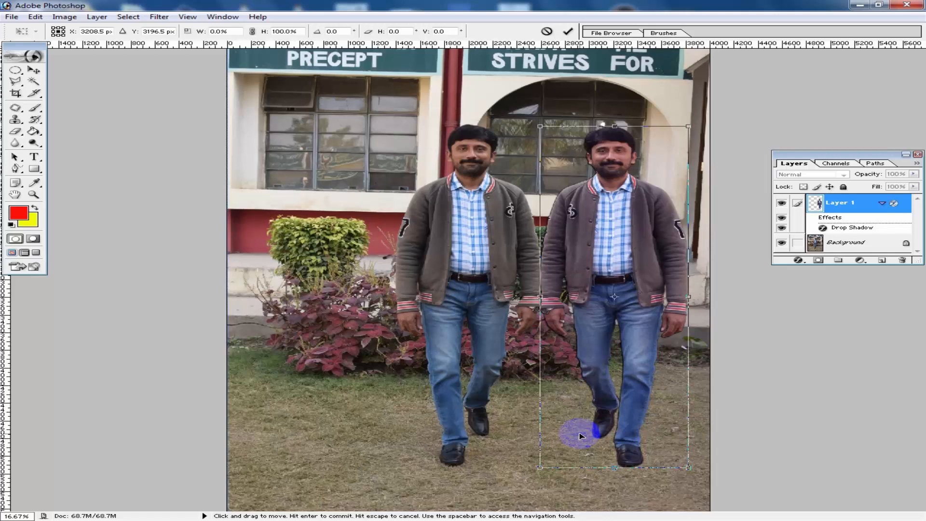
{"action": "key", "text": "Return"}
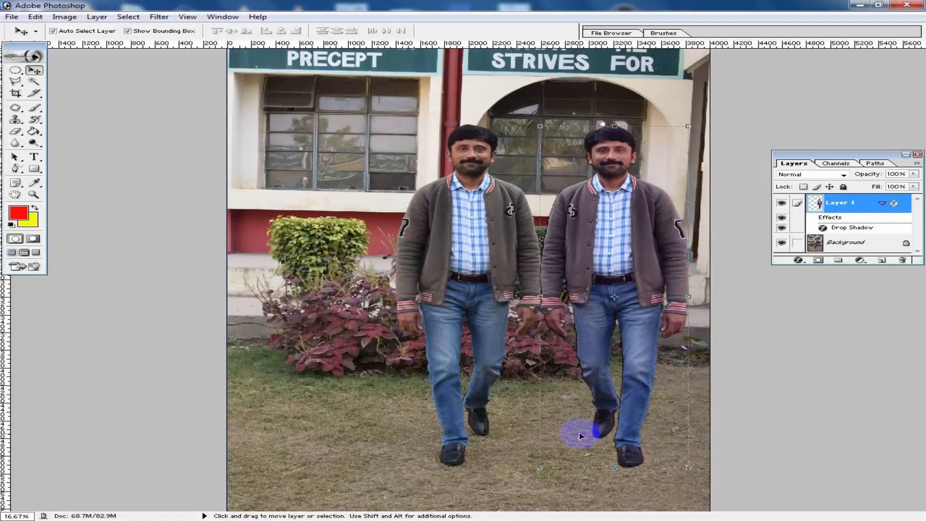
- Undo the mirroring, color balance, drop shadow and move of the copied man
{"action": "key", "text": "ctrl+alt+z"}
{"action": "key", "text": "ctrl+alt+z"}
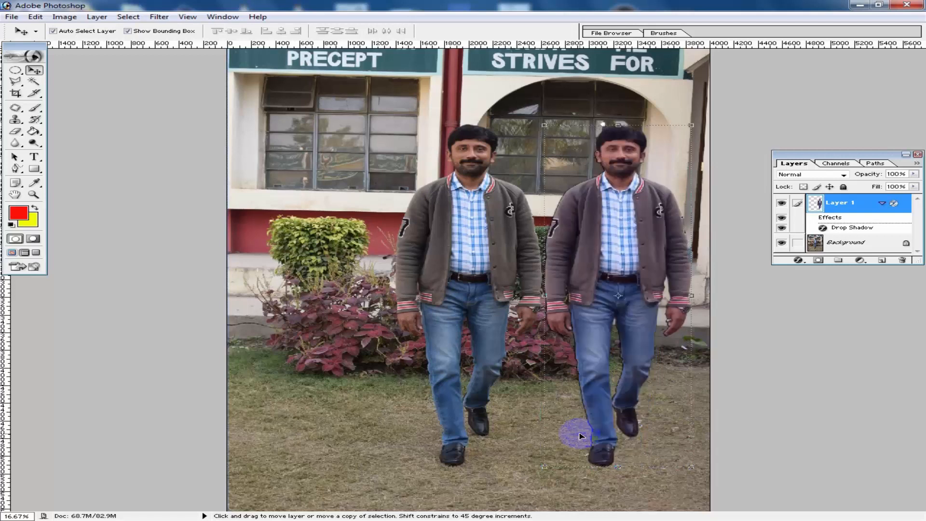
{"action": "key", "text": "ctrl+alt+z"}
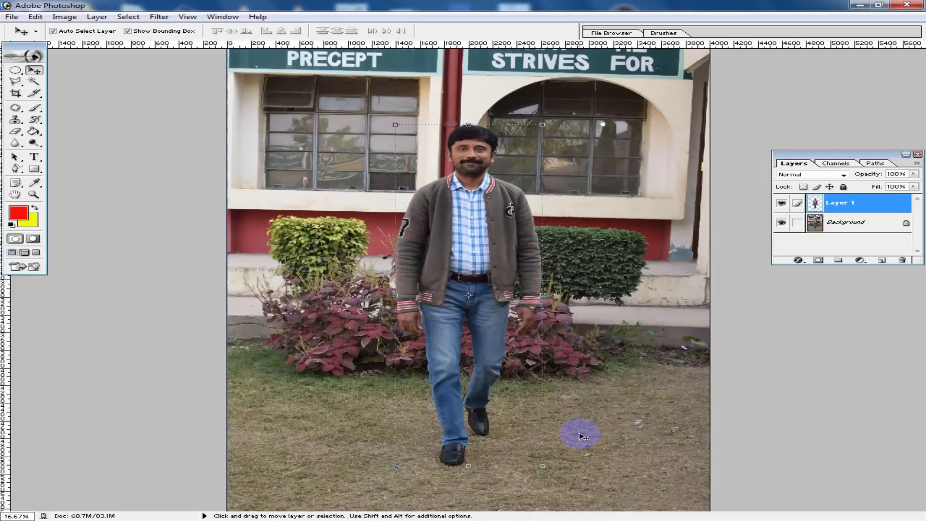
- Return the document to a standard window, minimize Photoshop and open the Flowers HD folder inside Picture Background on drive E
{"action": "key", "text": "f"}
{"action": "key", "text": "f"}
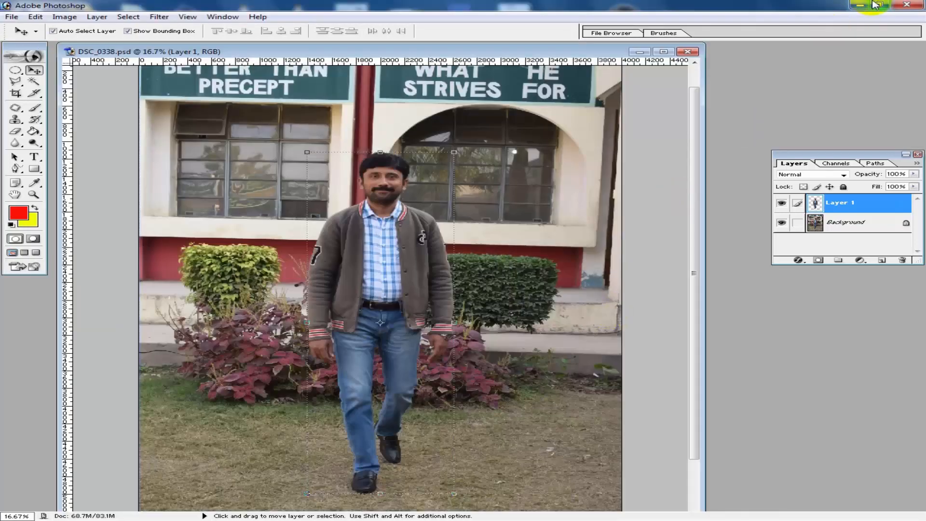
{"action": "left_click", "coordinate": [863, 5]}
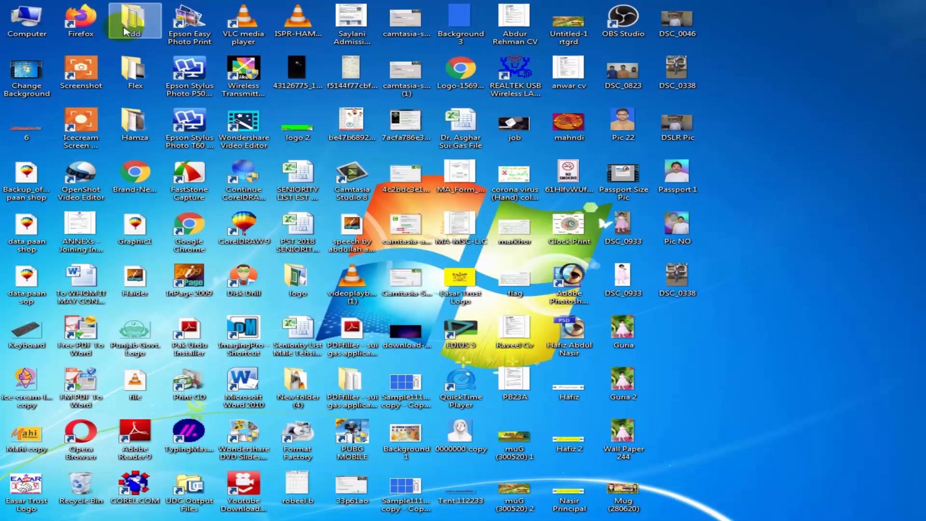
{"action": "double_click", "coordinate": [27, 22]}
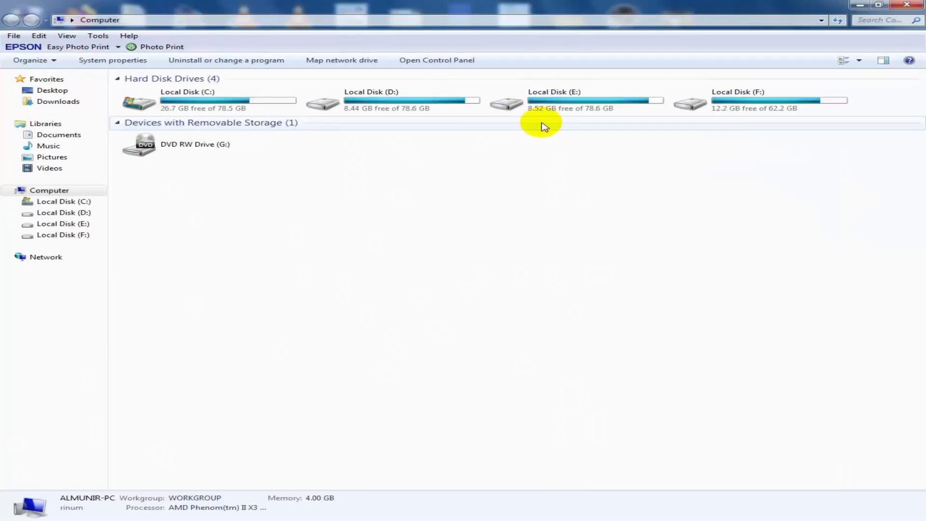
{"action": "double_click", "coordinate": [557, 107]}
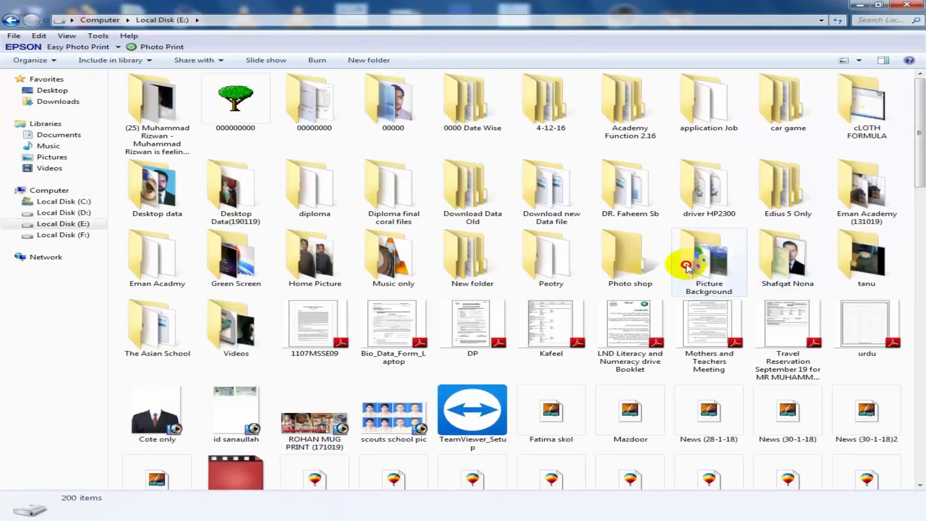
{"action": "double_click", "coordinate": [687, 261]}
{"action": "double_click", "coordinate": [397, 106]}
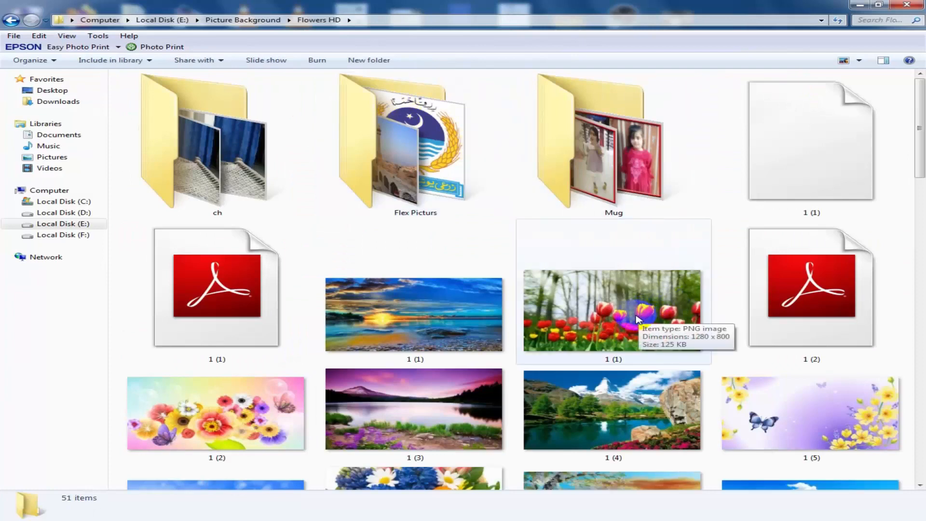
- Browse the Flowers HD folder for a background and open the tulip-and-meadow picture 1 (11).jpg in Photoshop
{"action": "scroll", "coordinate": [560, 330], "scroll_direction": "down", "scroll_amount": 3}
{"action": "scroll", "coordinate": [549, 314], "scroll_direction": "up", "scroll_amount": 3}
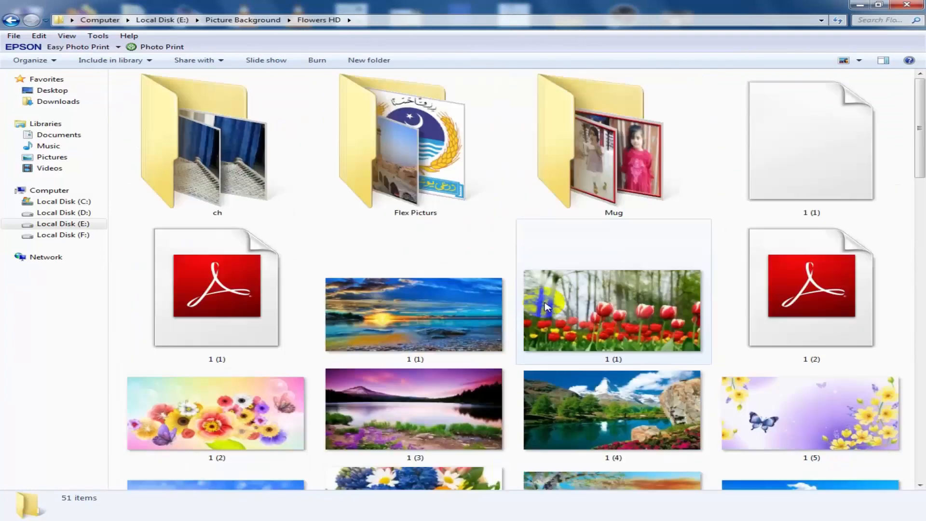
{"action": "scroll", "coordinate": [547, 307], "scroll_direction": "down", "scroll_amount": 5}
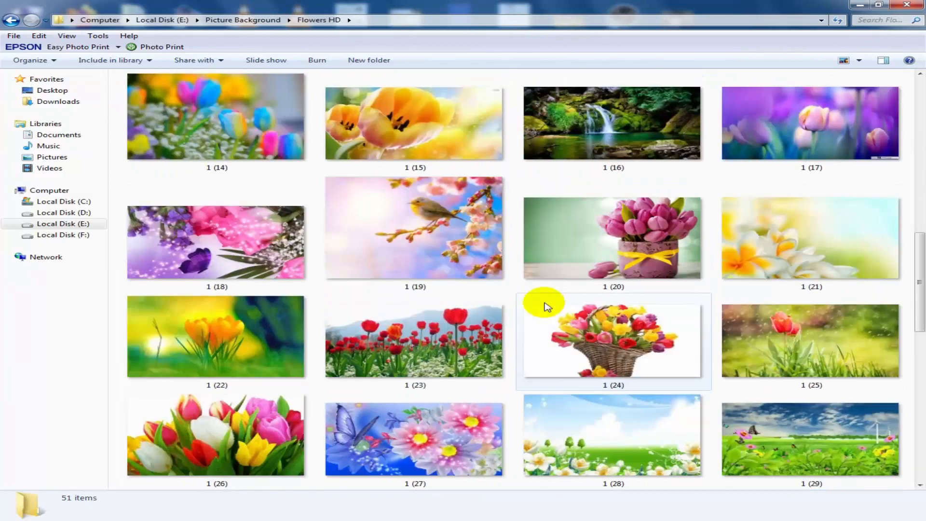
{"action": "scroll", "coordinate": [547, 307], "scroll_direction": "down", "scroll_amount": 5}
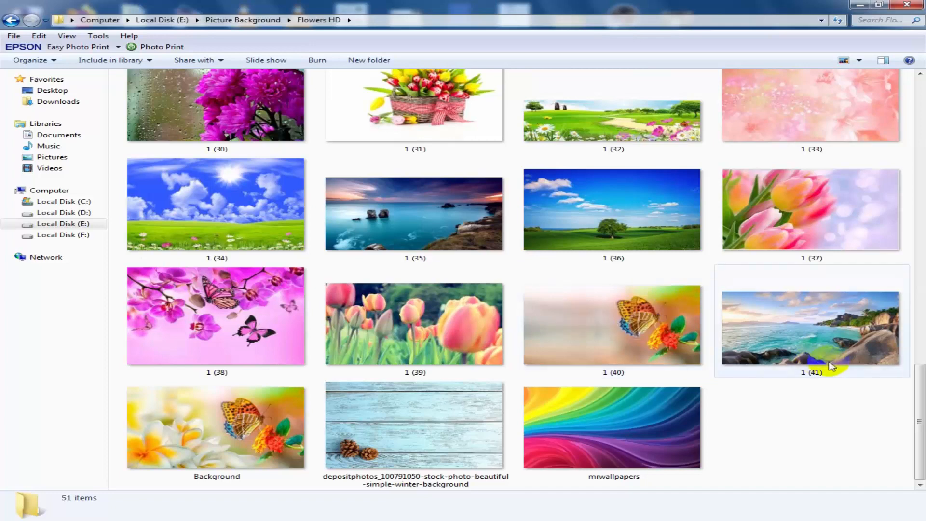
{"action": "mouse_move", "coordinate": [820, 364]}
{"action": "scroll", "coordinate": [770, 347], "scroll_direction": "up", "scroll_amount": 3}
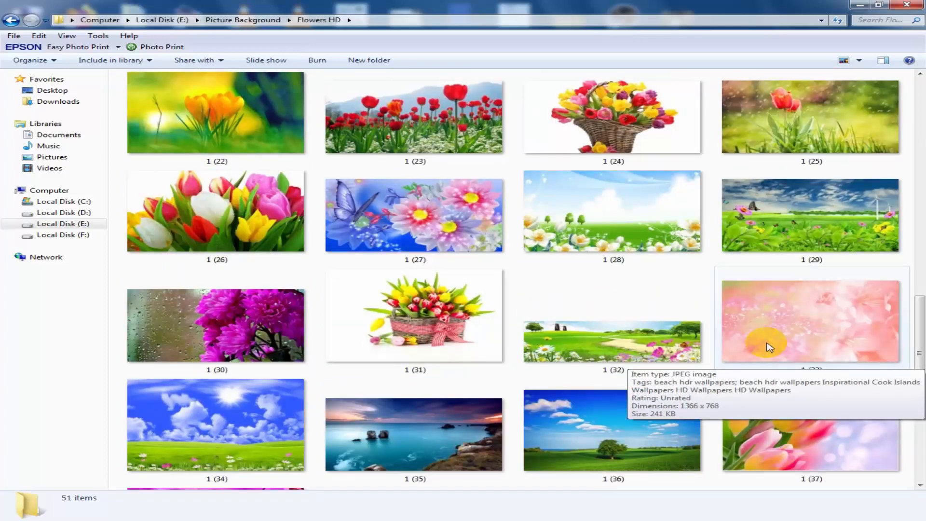
{"action": "left_click", "coordinate": [627, 331]}
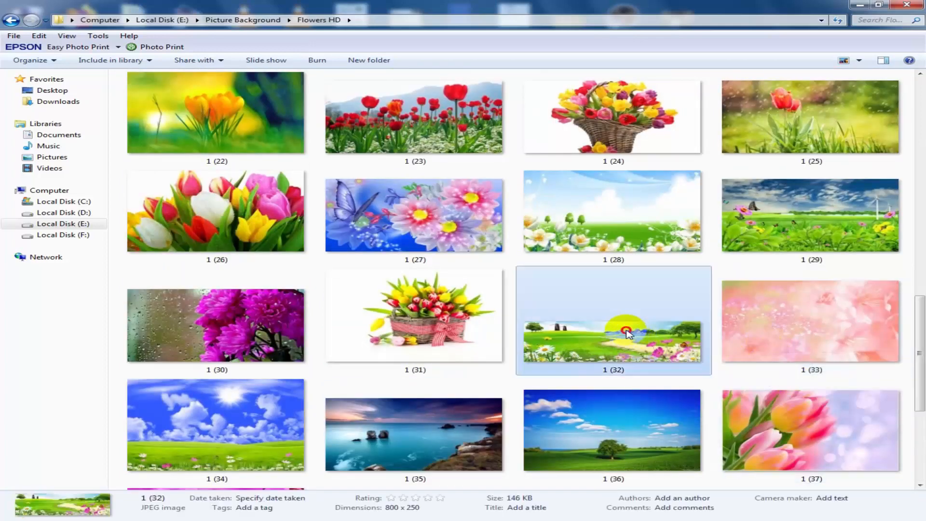
{"action": "mouse_move", "coordinate": [629, 334]}
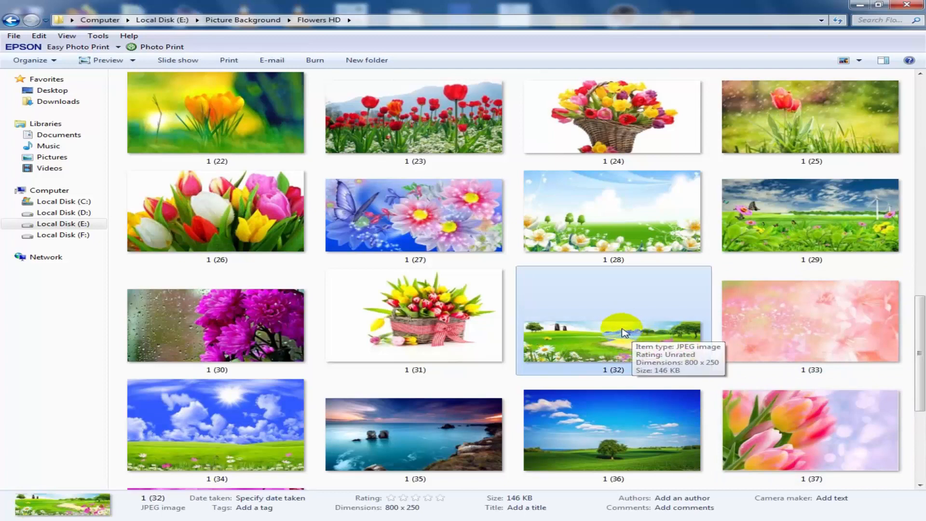
{"action": "left_click_drag", "start_coordinate": [625, 332], "coordinate": [586, 499]}
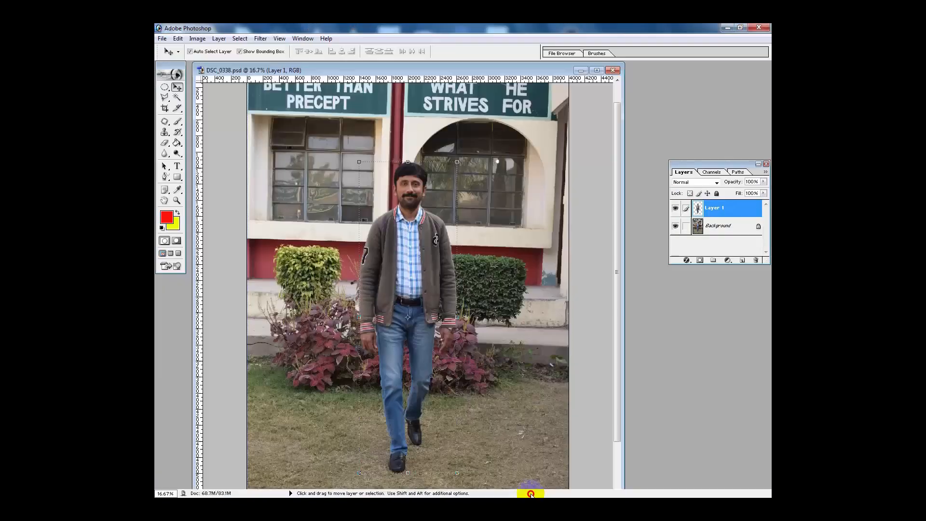
{"action": "left_click_drag", "start_coordinate": [530, 493], "coordinate": [496, 262]}
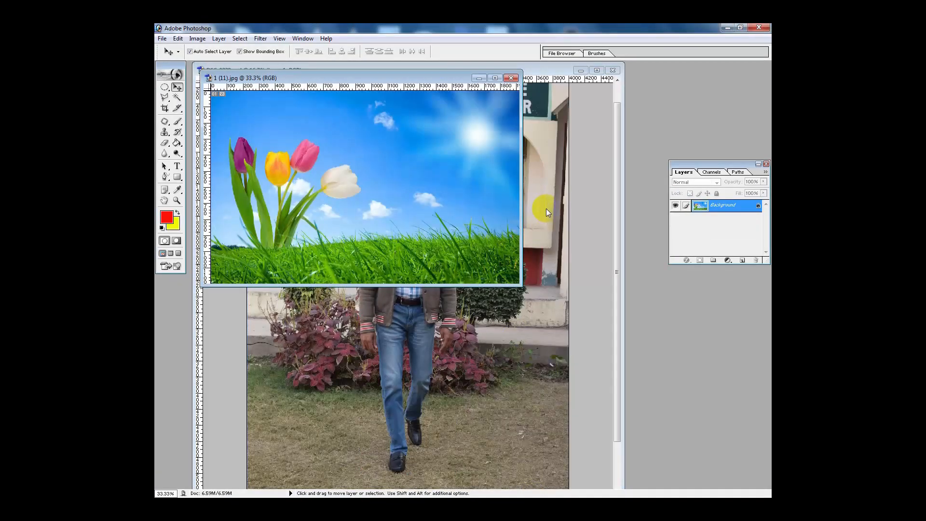
- Copy the tulip-and-meadow picture into DSC_0338.psd and scale it to 292.9% width and 374.9% height over the photo's background
{"action": "left_click_drag", "start_coordinate": [258, 121], "coordinate": [280, 98]}
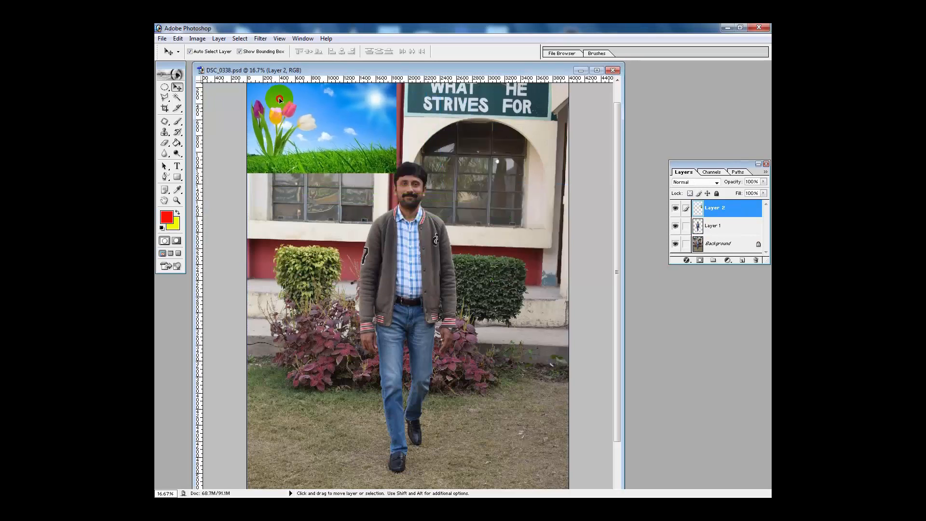
{"action": "scroll", "coordinate": [395, 186], "scroll_direction": "up", "scroll_amount": 2}
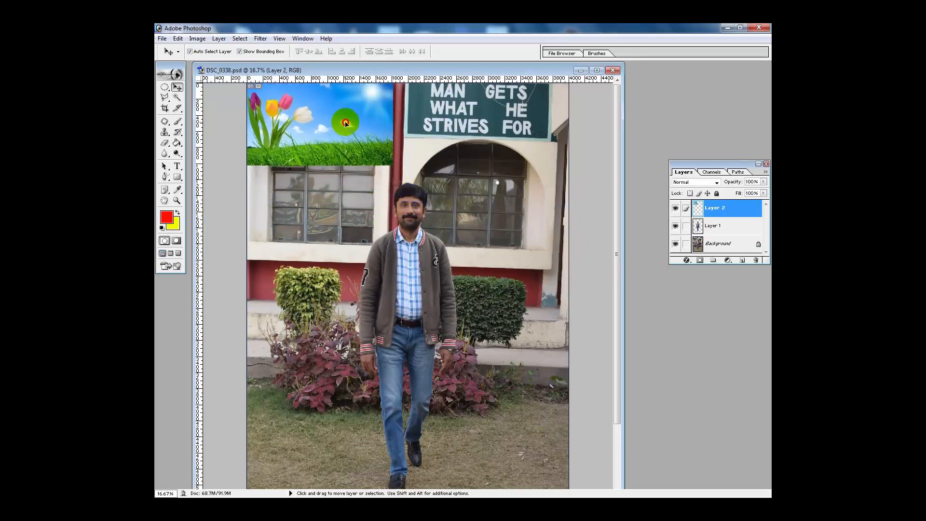
{"action": "key", "text": "ctrl+t"}
{"action": "left_click_drag", "start_coordinate": [397, 195], "coordinate": [601, 387]}
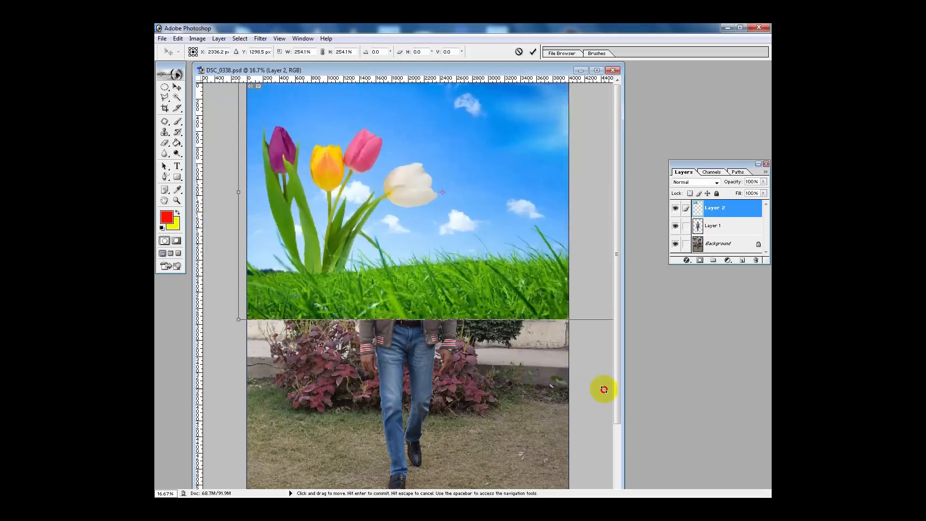
{"action": "mouse_move", "coordinate": [436, 317]}
{"action": "left_mouse_down"}
{"action": "mouse_move", "coordinate": [430, 324]}
{"action": "mouse_move", "coordinate": [439, 320]}
{"action": "left_mouse_up"}
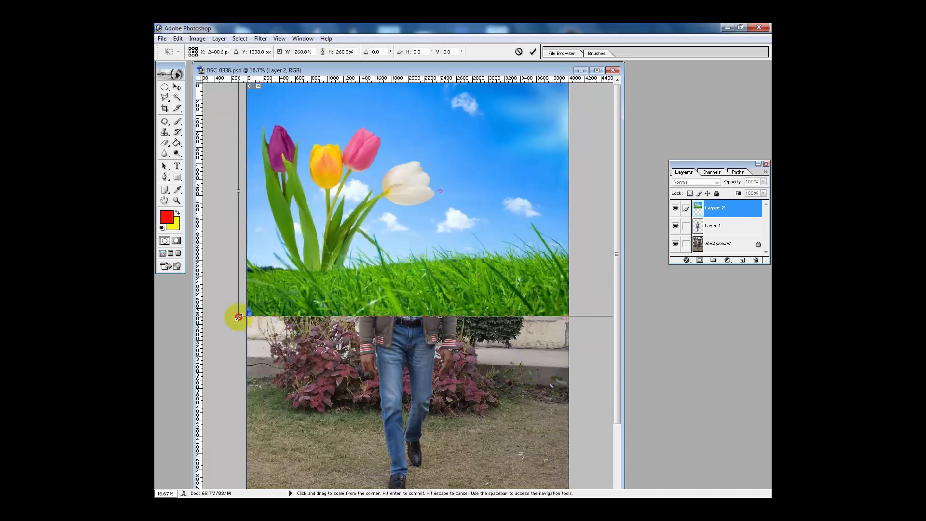
{"action": "left_click_drag", "start_coordinate": [238, 317], "coordinate": [187, 347]}
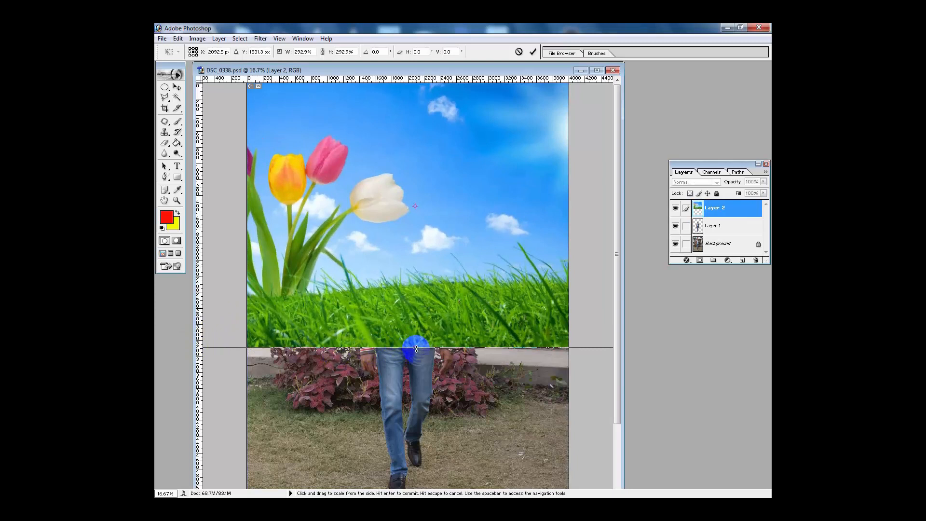
{"action": "left_click_drag", "start_coordinate": [416, 348], "coordinate": [399, 427]}
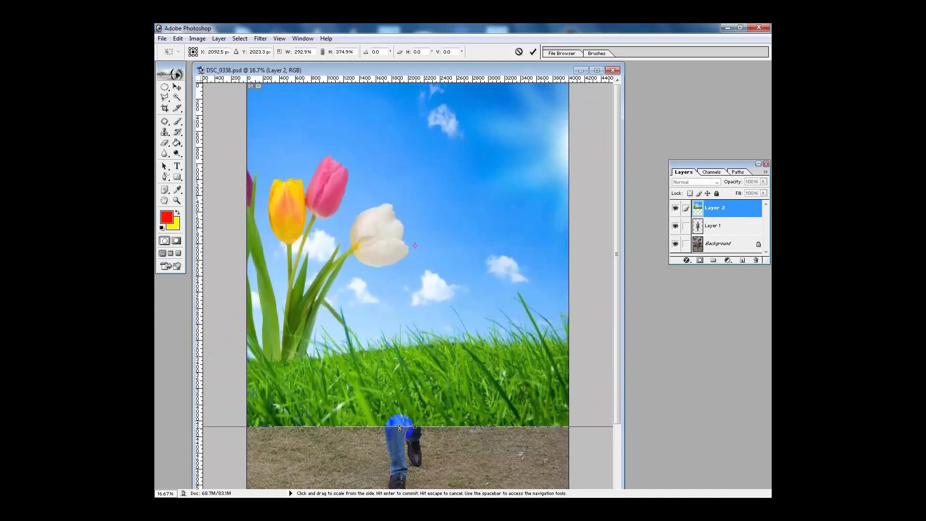
{"action": "key", "text": "Return"}
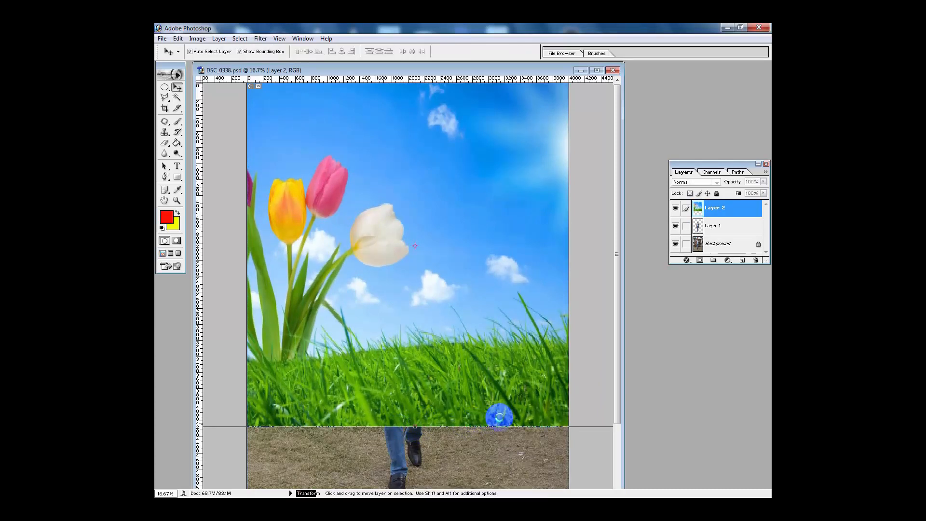
- Move the tulip picture layer beneath the man's layer and reduce its height to 97.6%
{"action": "key", "text": "ctrl+bracketleft"}
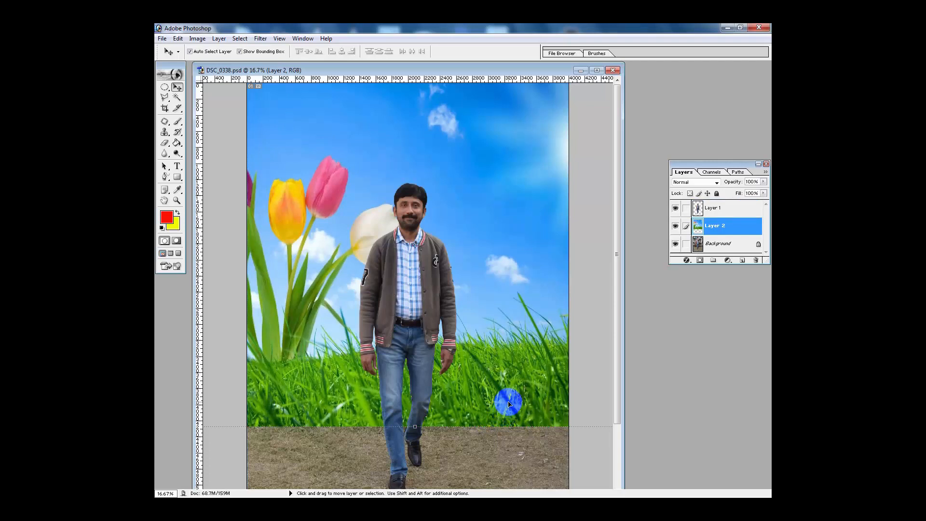
{"action": "left_click", "coordinate": [416, 427]}
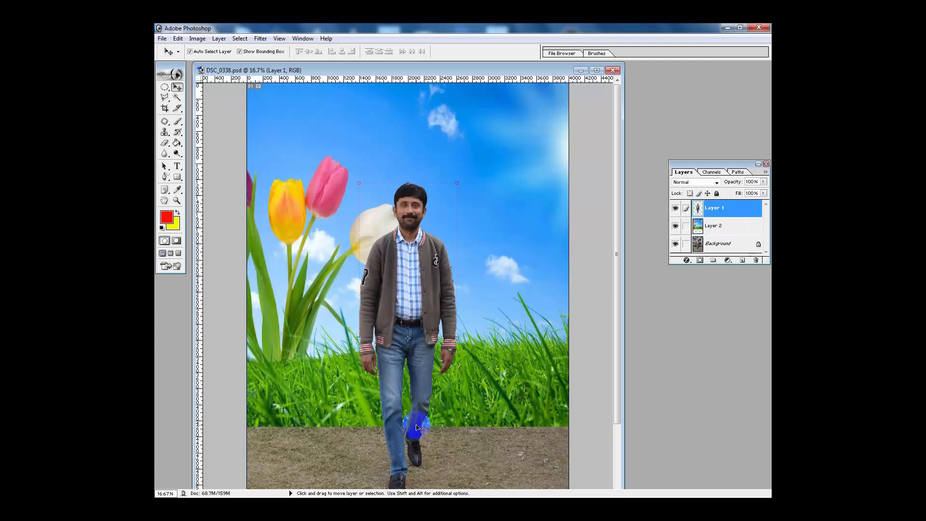
{"action": "left_click", "coordinate": [496, 395]}
{"action": "mouse_move", "coordinate": [414, 427]}
{"action": "left_mouse_down"}
{"action": "mouse_move", "coordinate": [413, 402]}
{"action": "mouse_move", "coordinate": [420, 419]}
{"action": "left_mouse_up"}
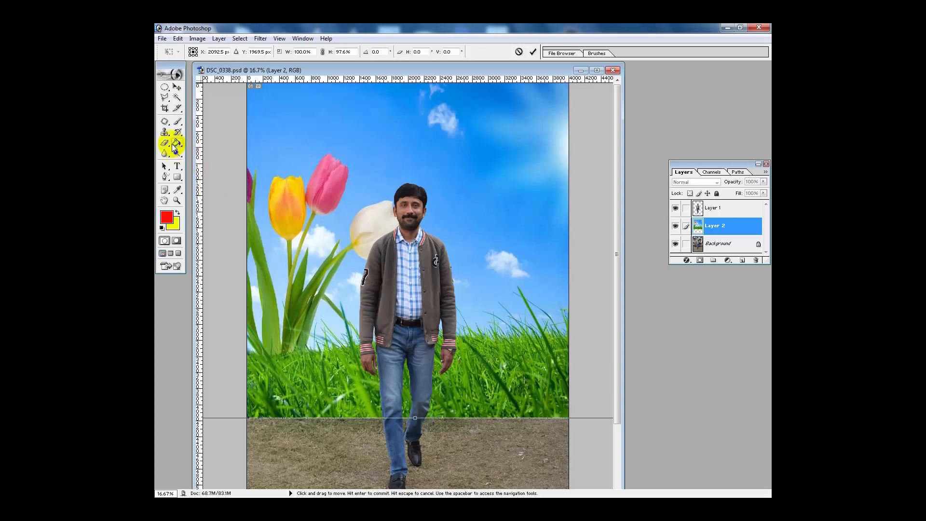
{"action": "left_click", "coordinate": [172, 144]}
{"action": "left_click", "coordinate": [415, 206]}
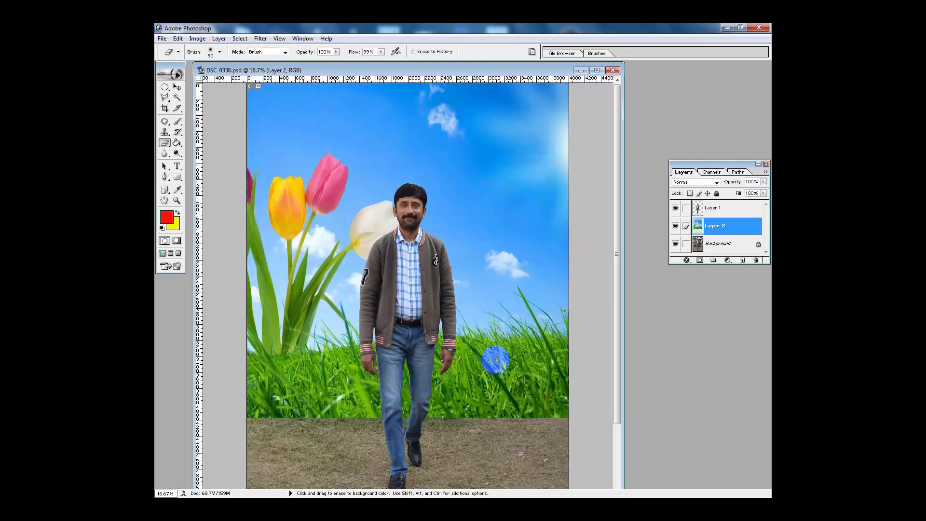
- Erase the tulip layer's lower edge and the area around the man's legs with a soft 900-pixel Eraser, revealing the ground and red shrubs
{"action": "key", "text": "bracketright"}
{"action": "key", "text": "bracketright"}
{"action": "key", "text": "bracketright"}
{"action": "key", "text": "bracketright"}
{"action": "key", "text": "bracketright"}
{"action": "left_click_drag", "start_coordinate": [555, 424], "coordinate": [258, 427]}
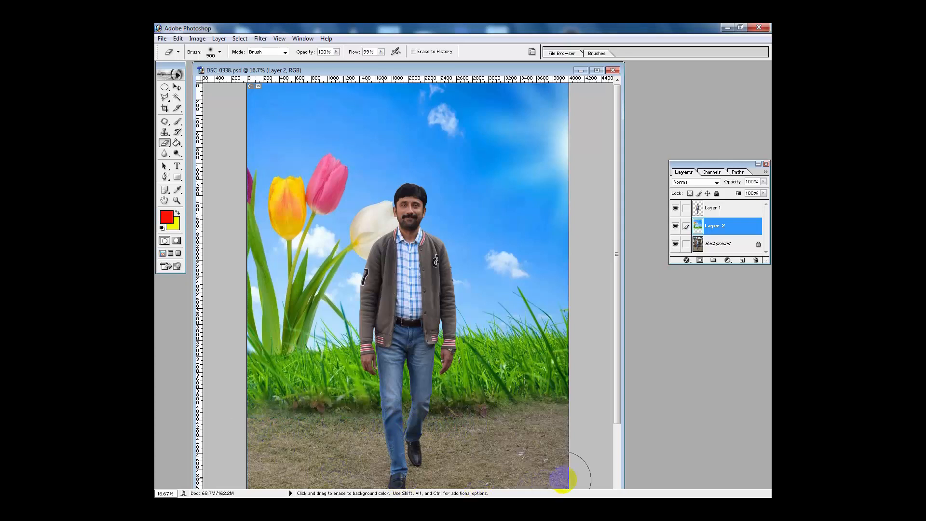
{"action": "left_click_drag", "start_coordinate": [303, 414], "coordinate": [239, 413]}
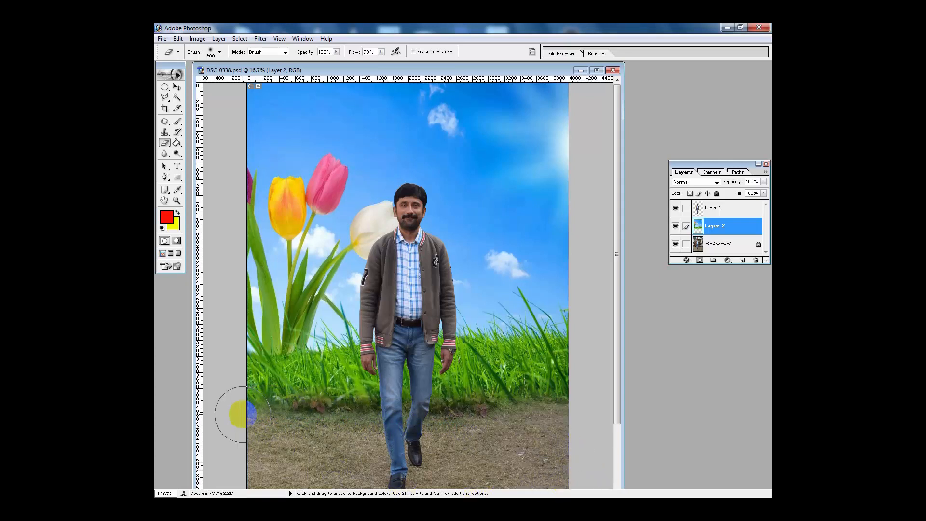
{"action": "left_click", "coordinate": [265, 426]}
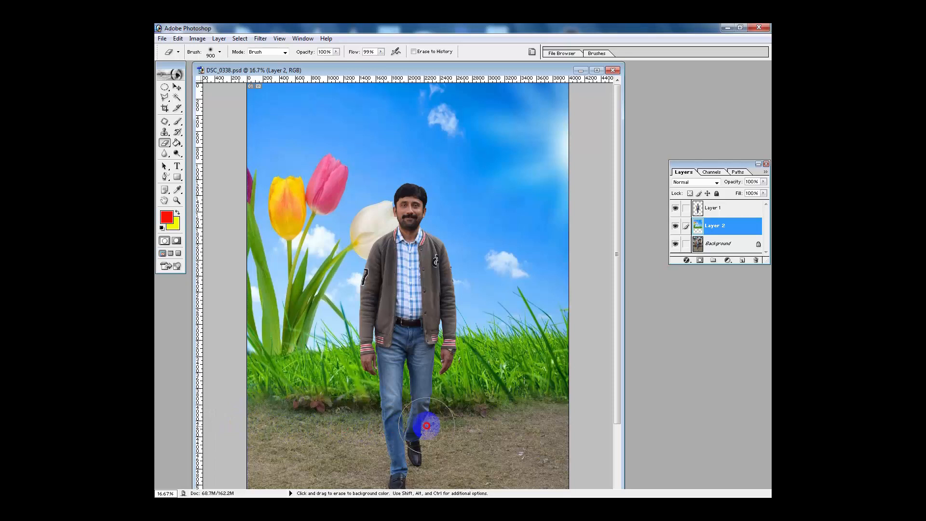
{"action": "mouse_move", "coordinate": [427, 425]}
{"action": "left_mouse_down"}
{"action": "mouse_move", "coordinate": [440, 393]}
{"action": "mouse_move", "coordinate": [410, 381]}
{"action": "mouse_move", "coordinate": [363, 393]}
{"action": "mouse_move", "coordinate": [407, 377]}
{"action": "mouse_move", "coordinate": [379, 386]}
{"action": "mouse_move", "coordinate": [335, 380]}
{"action": "mouse_move", "coordinate": [366, 376]}
{"action": "mouse_move", "coordinate": [334, 389]}
{"action": "mouse_move", "coordinate": [410, 378]}
{"action": "mouse_move", "coordinate": [455, 384]}
{"action": "mouse_move", "coordinate": [447, 372]}
{"action": "mouse_move", "coordinate": [459, 405]}
{"action": "mouse_move", "coordinate": [446, 376]}
{"action": "mouse_move", "coordinate": [332, 381]}
{"action": "mouse_move", "coordinate": [337, 390]}
{"action": "left_mouse_up"}
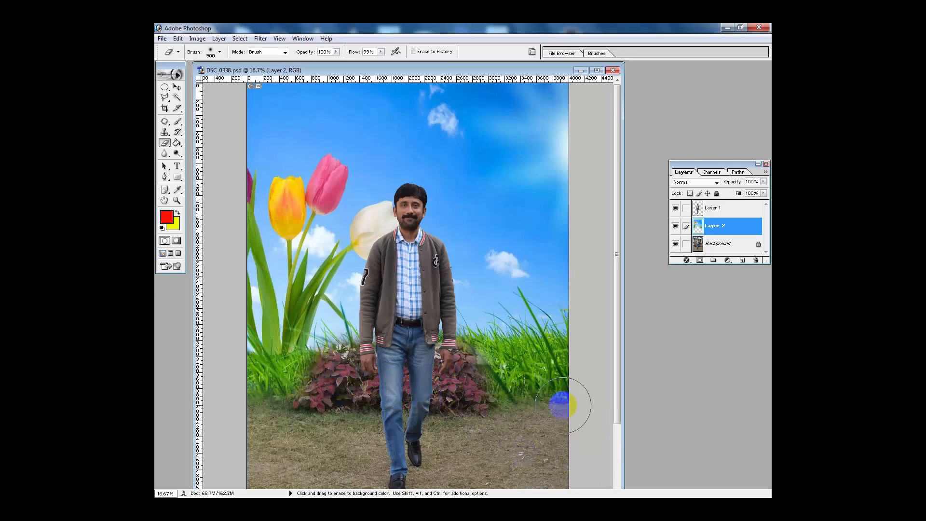
- Save a copy of the composite to the Desktop as the JPEG file Pic a.jpg
{"action": "key", "text": "ctrl+minus"}
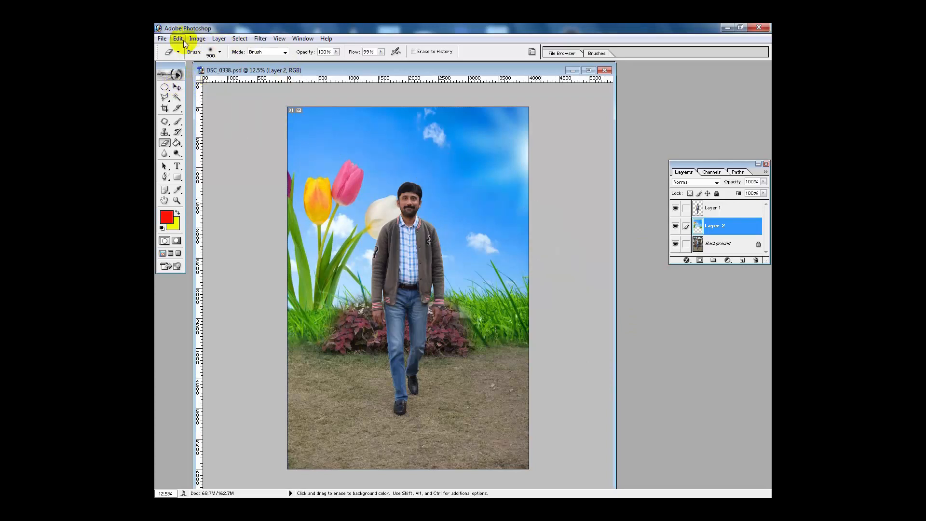
{"action": "left_click", "coordinate": [162, 39]}
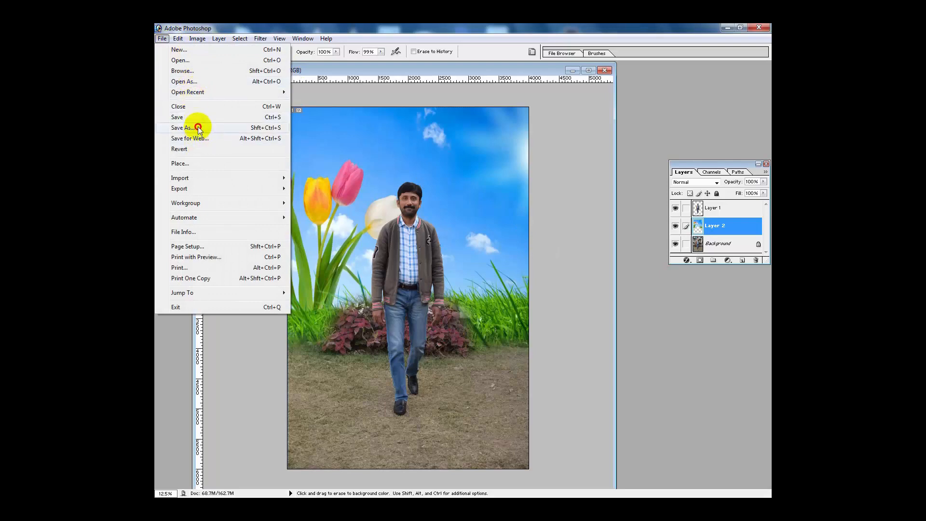
{"action": "left_click", "coordinate": [198, 128]}
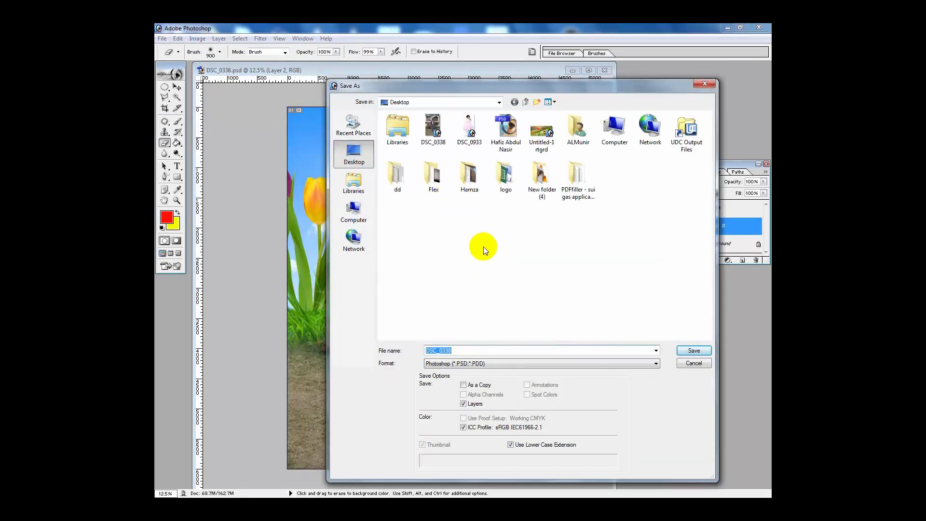
{"action": "type", "text": "Pic "}
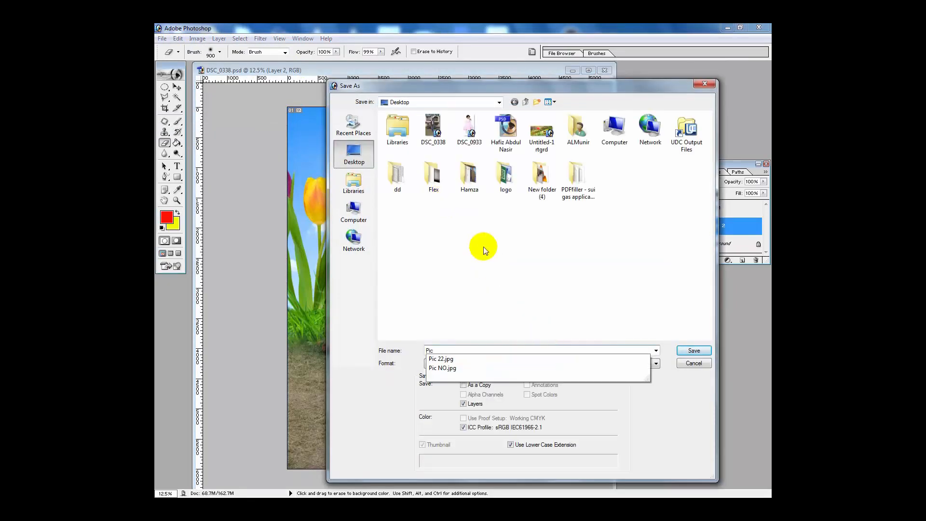
{"action": "type", "text": "a"}
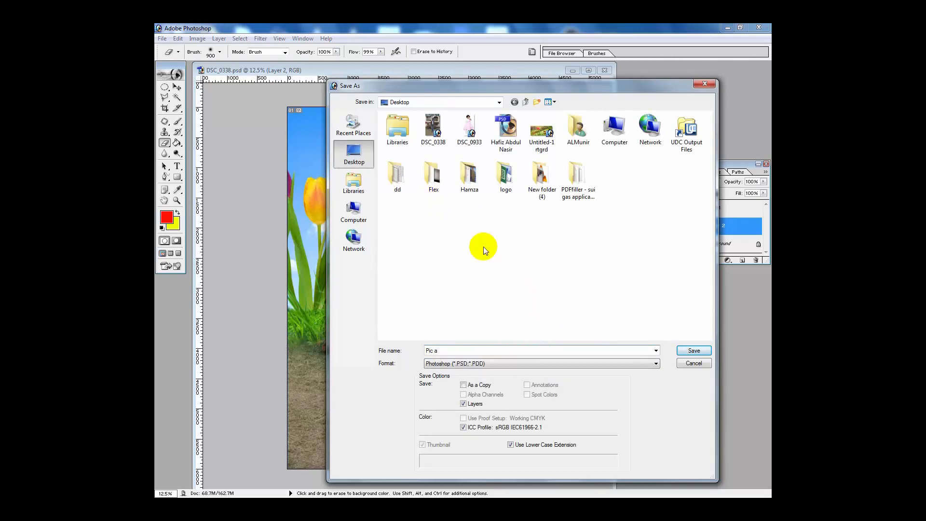
{"action": "key", "text": "Tab"}
{"action": "key", "text": "j"}
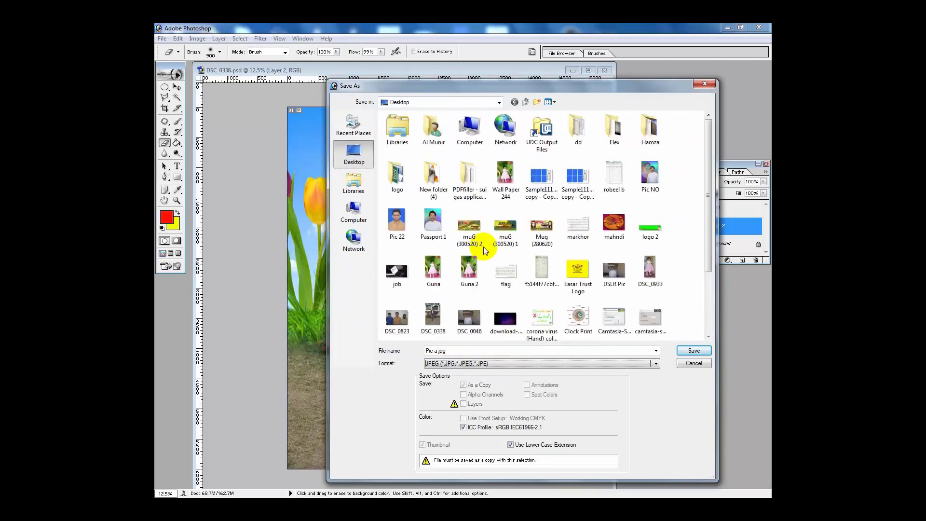
{"action": "left_click", "coordinate": [694, 351]}
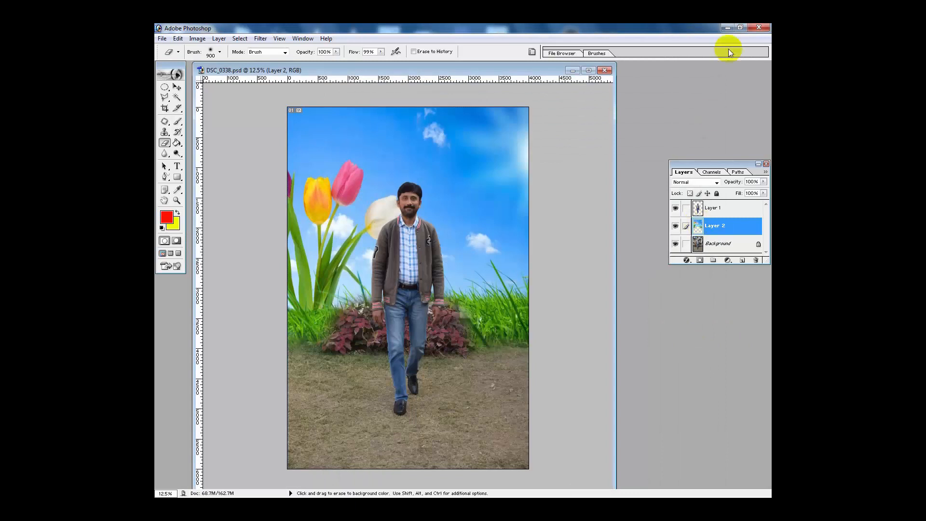
{"action": "left_click", "coordinate": [532, 199]}
- Switch to the Flowers HD folder, browse for another background and open the lone-tree meadow picture 1 (36).jpg in Photoshop
{"action": "left_click", "coordinate": [727, 28]}
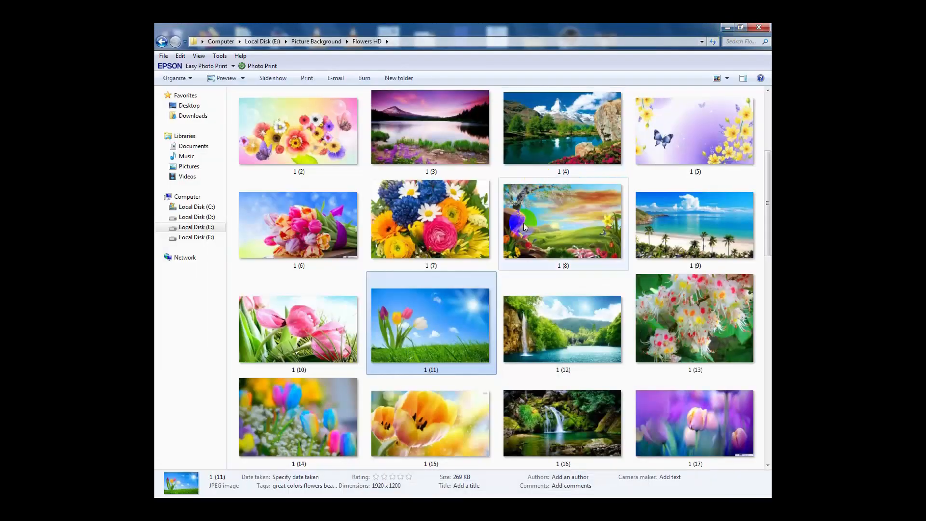
{"action": "left_click", "coordinate": [558, 224]}
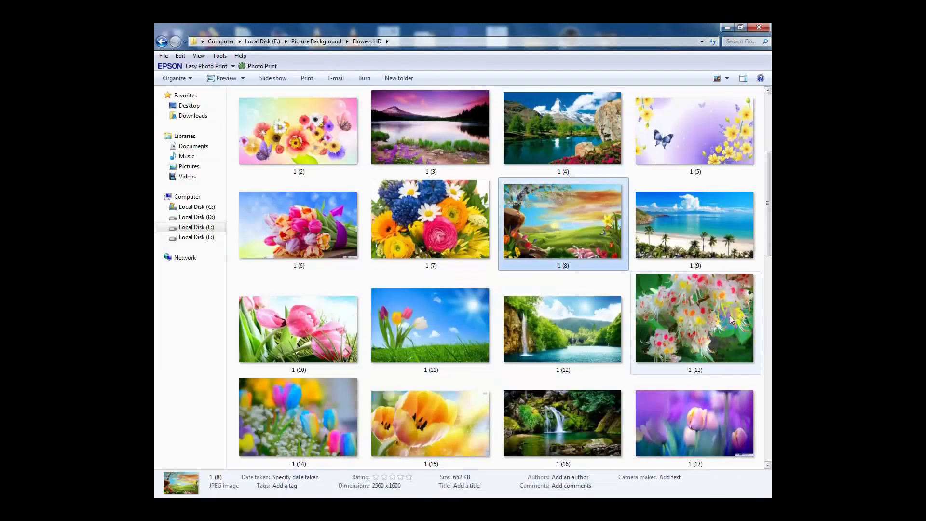
{"action": "left_click", "coordinate": [568, 317]}
{"action": "scroll", "coordinate": [578, 309], "scroll_direction": "up", "scroll_amount": 5}
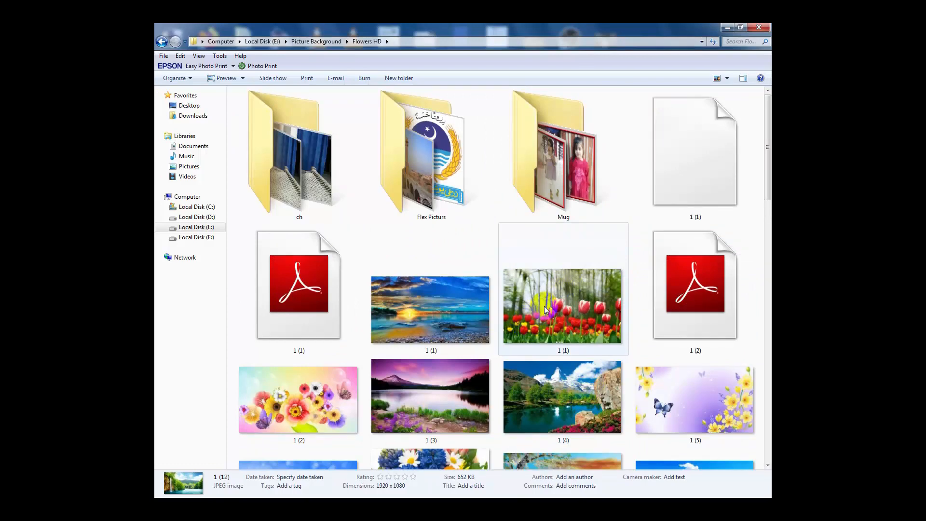
{"action": "scroll", "coordinate": [633, 329], "scroll_direction": "down", "scroll_amount": 10}
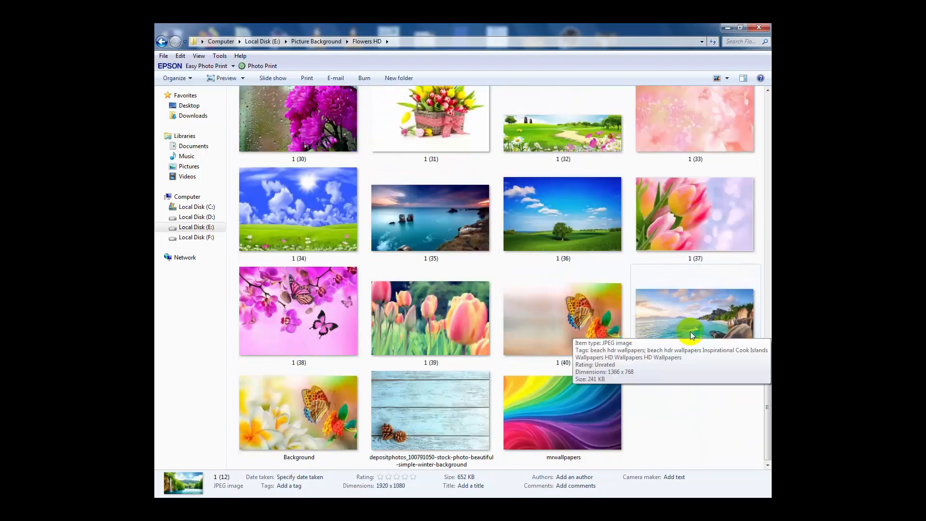
{"action": "left_click", "coordinate": [583, 230]}
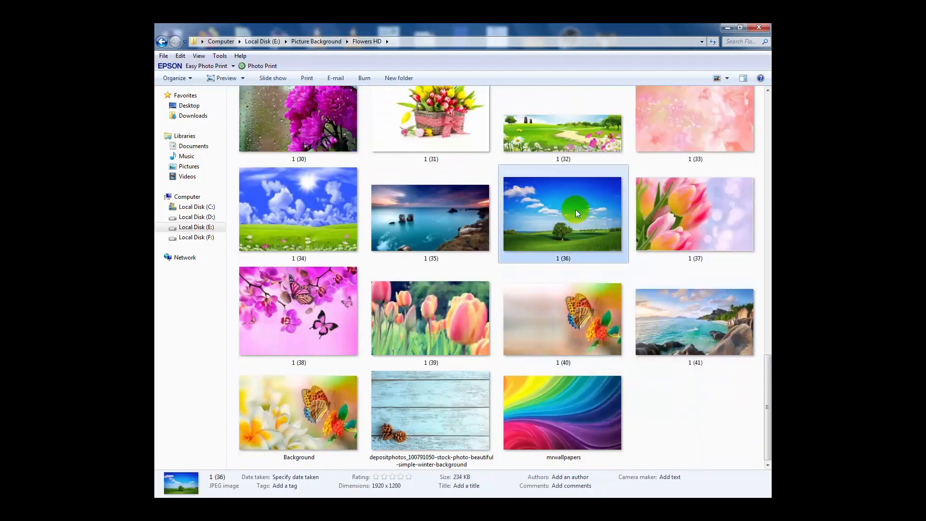
{"action": "left_click_drag", "start_coordinate": [574, 210], "coordinate": [528, 491]}
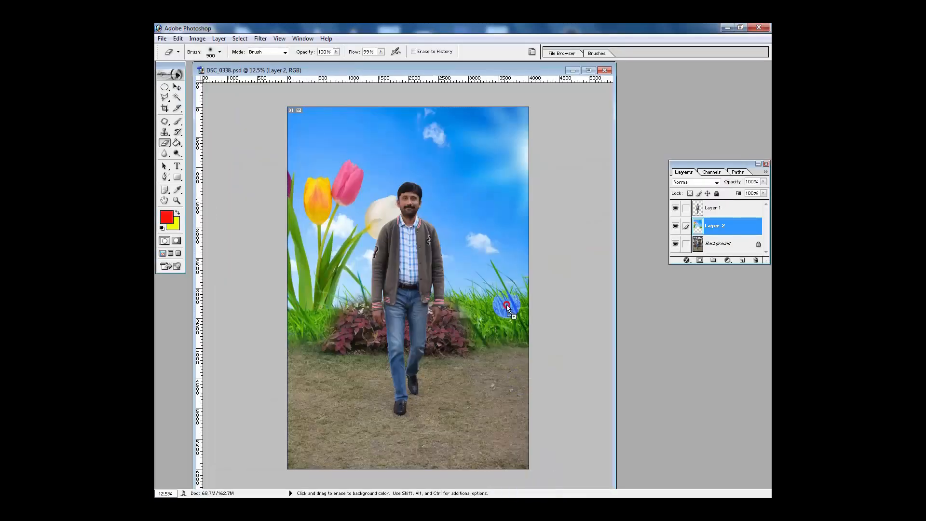
- Copy the lone-tree meadow picture into DSC_0338.psd behind the man and enlarge it to cover the tulip background down to his lower legs
{"action": "left_click", "coordinate": [177, 87]}
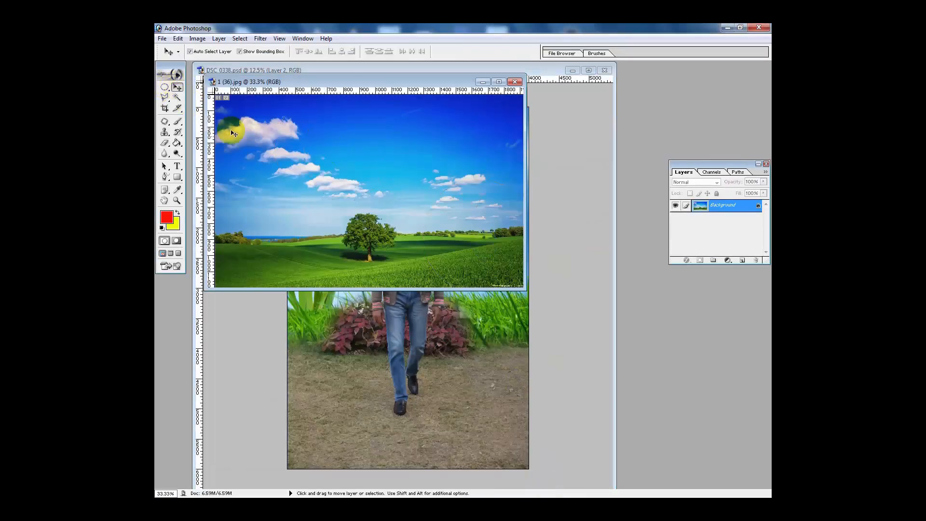
{"action": "left_click_drag", "start_coordinate": [233, 133], "coordinate": [303, 138]}
{"action": "left_click_drag", "start_coordinate": [385, 179], "coordinate": [589, 364]}
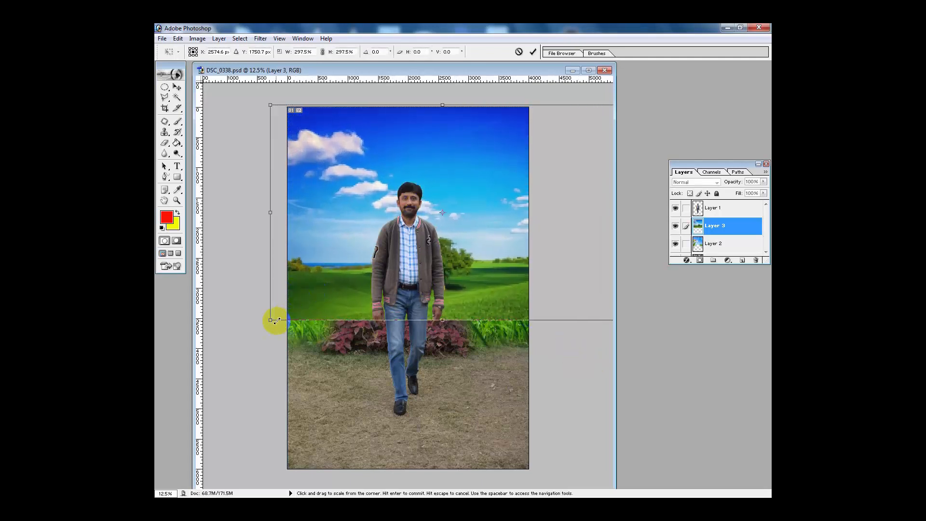
{"action": "left_click_drag", "start_coordinate": [271, 319], "coordinate": [182, 360]}
{"action": "left_click_drag", "start_coordinate": [163, 370], "coordinate": [221, 439]}
{"action": "key", "text": "Return"}
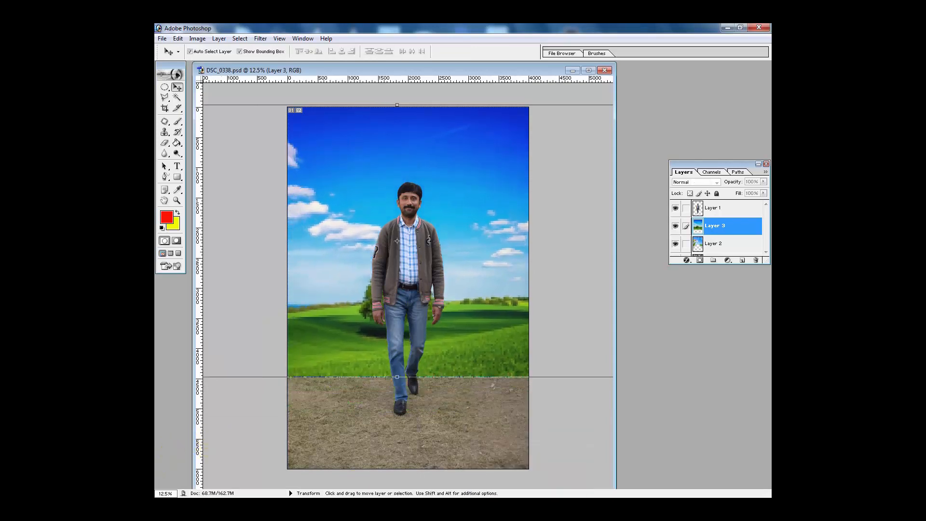
{"action": "left_click", "coordinate": [529, 302]}
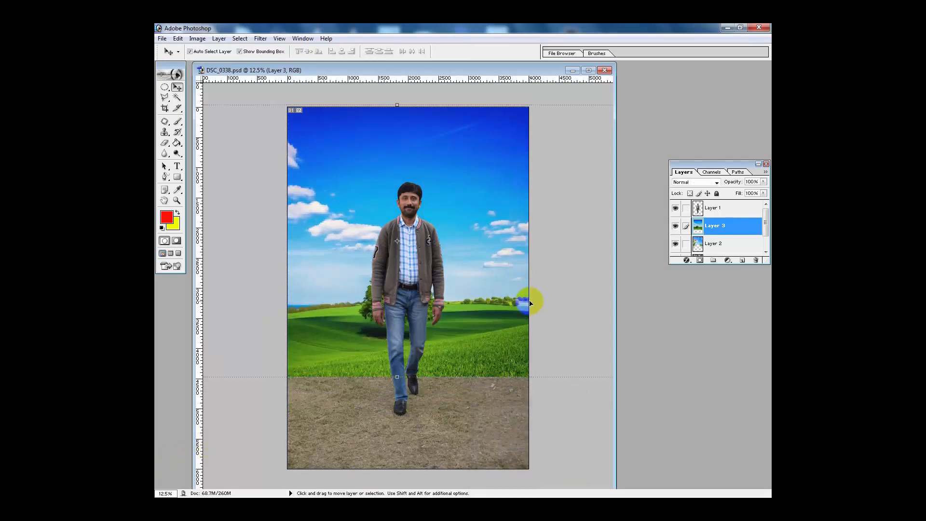
- Erase the lone-tree meadow layer's lower edge with the soft 900-pixel Eraser, blending it into the ground behind the man's legs
{"action": "left_click", "coordinate": [167, 145]}
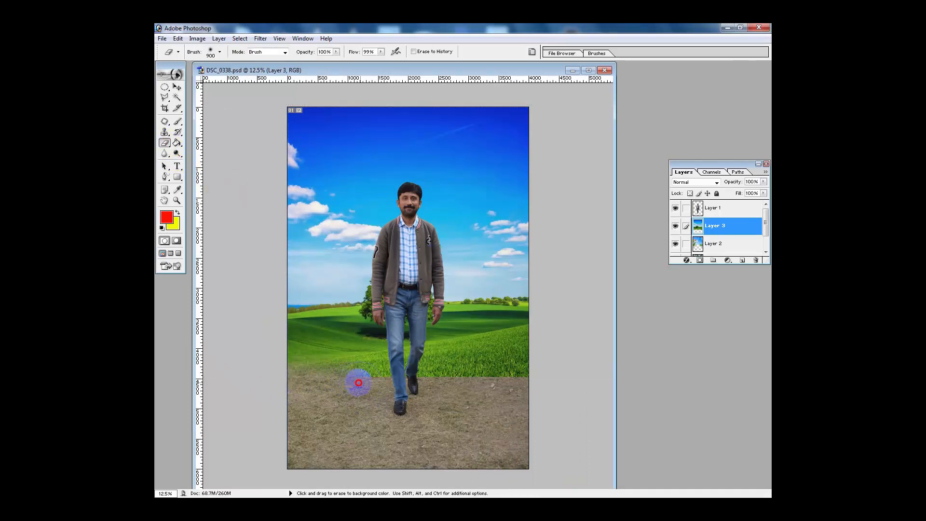
{"action": "mouse_move", "coordinate": [359, 382]}
{"action": "left_mouse_down"}
{"action": "mouse_move", "coordinate": [514, 384]}
{"action": "mouse_move", "coordinate": [570, 373]}
{"action": "left_mouse_up"}
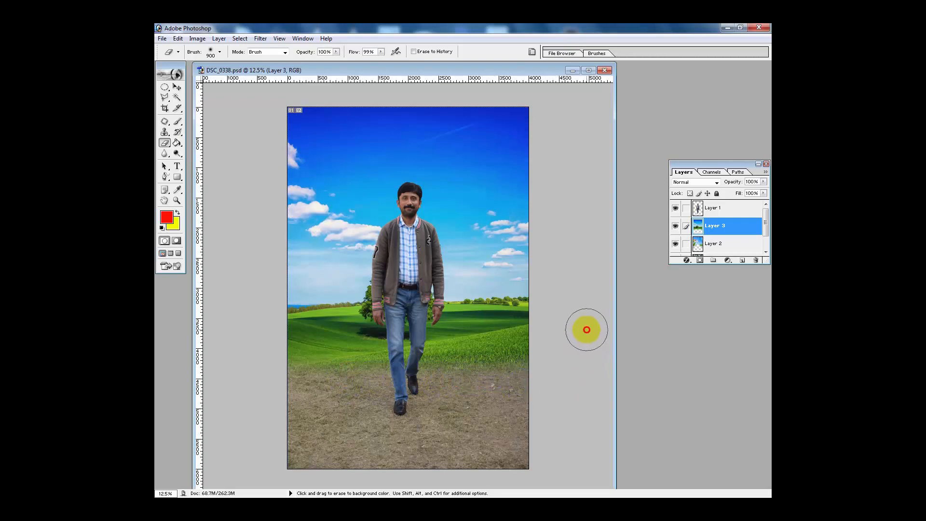
{"action": "mouse_move", "coordinate": [540, 346]}
{"action": "left_mouse_down"}
{"action": "mouse_move", "coordinate": [521, 350]}
{"action": "mouse_move", "coordinate": [514, 363]}
{"action": "mouse_move", "coordinate": [421, 382]}
{"action": "left_mouse_up"}
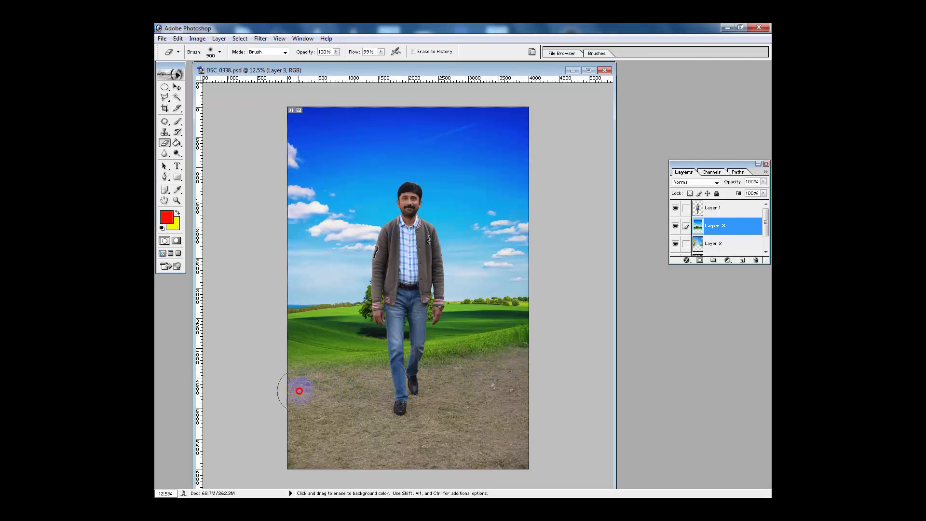
{"action": "left_click_drag", "start_coordinate": [381, 374], "coordinate": [545, 344]}
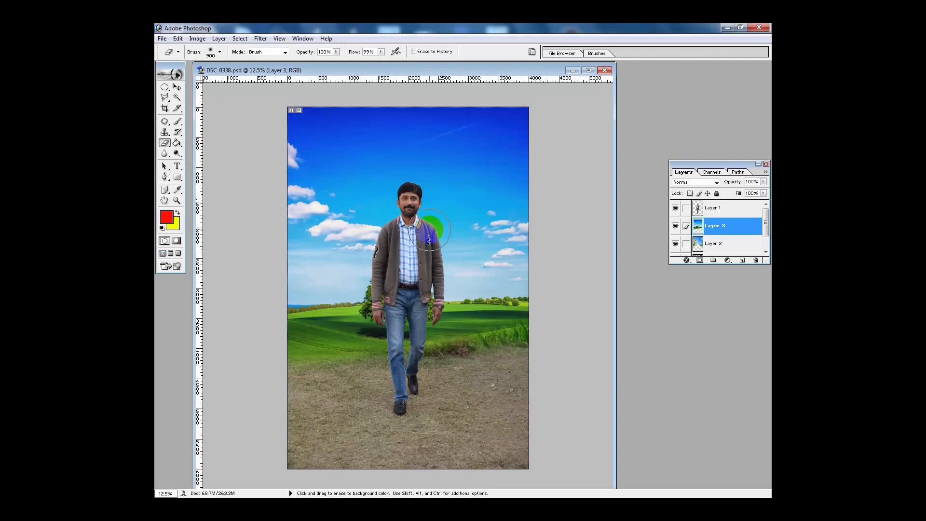
- Duplicate the man toward the image's upper-left, enlarge the copy to nearly the full image height and send it behind the original
{"action": "left_click", "coordinate": [177, 87]}
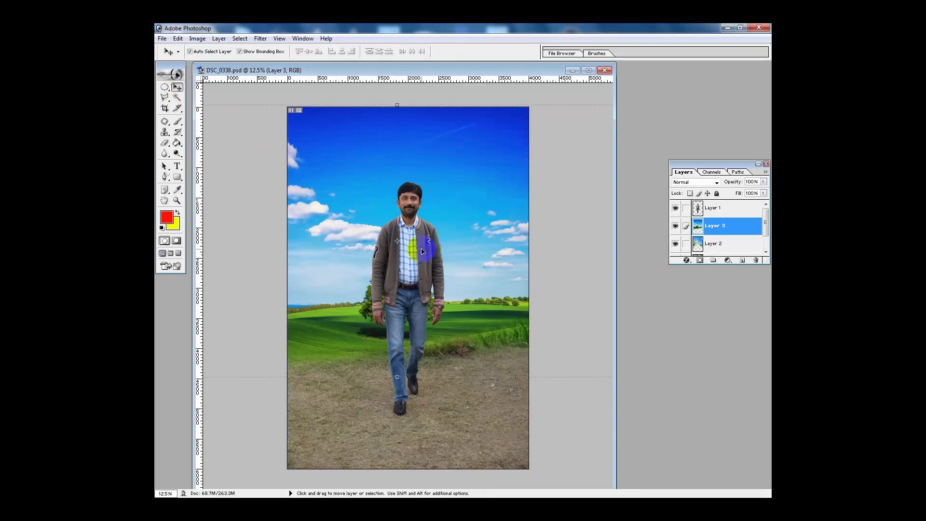
{"action": "left_click_drag", "start_coordinate": [422, 251], "coordinate": [349, 185]}
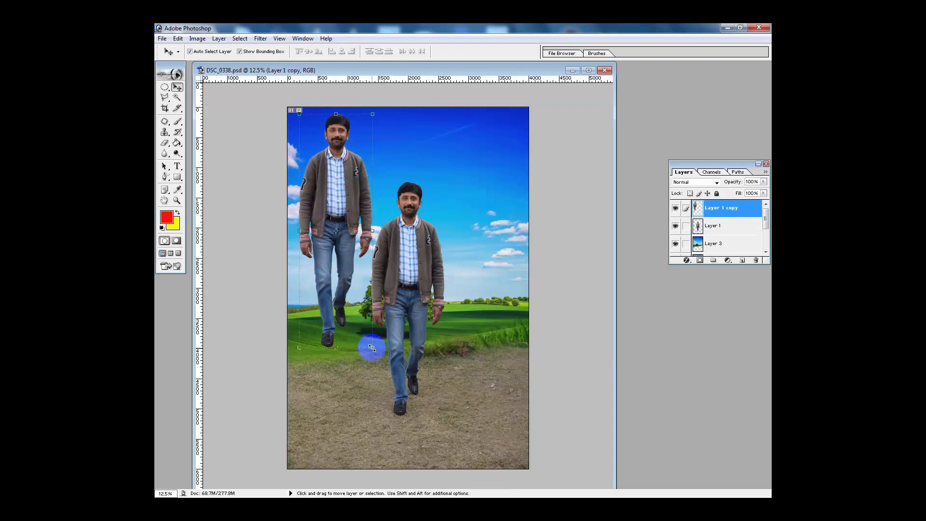
{"action": "key", "text": "ctrl+t"}
{"action": "left_click_drag", "start_coordinate": [372, 347], "coordinate": [516, 491]}
{"action": "key", "text": "Return"}
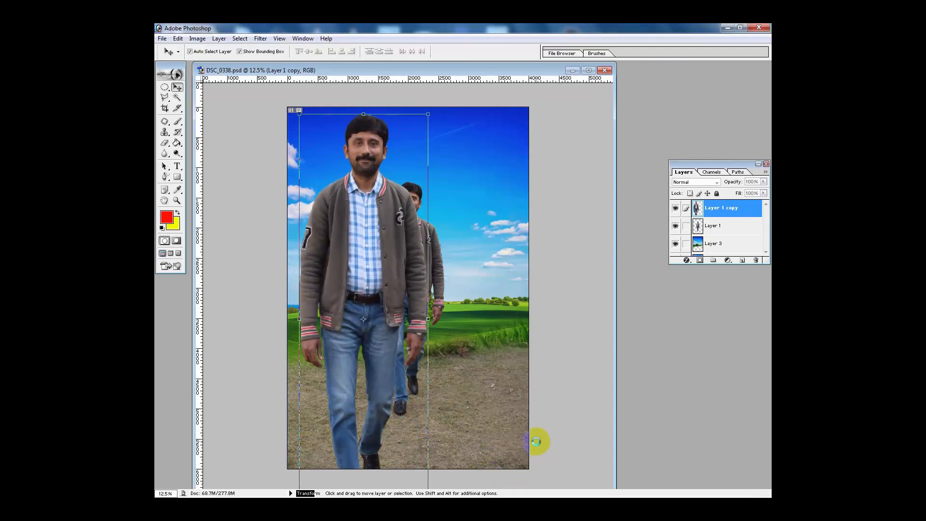
{"action": "key", "text": "ctrl+bracketleft"}
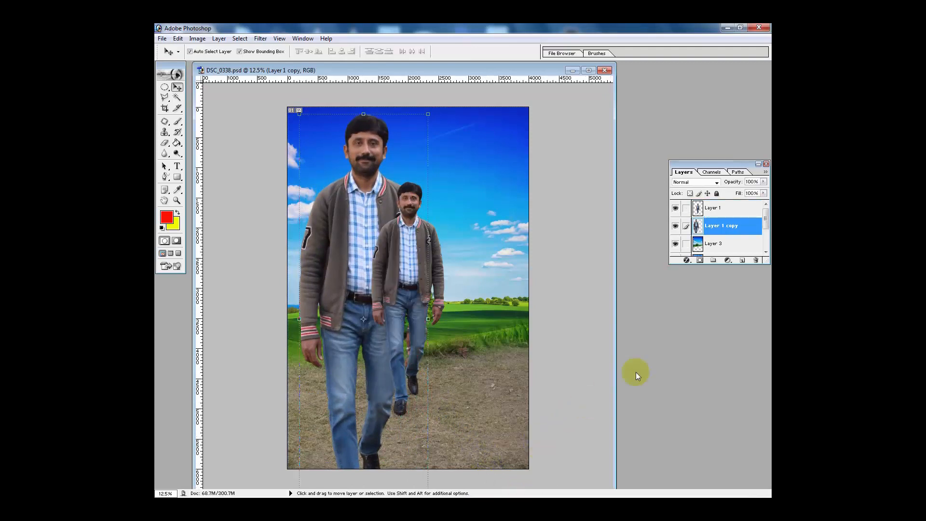
- Shift the enlarged copy against the image's left edge, set its opacity to 50% and scale it up further to about 110%
{"action": "left_click_drag", "start_coordinate": [357, 230], "coordinate": [331, 236]}
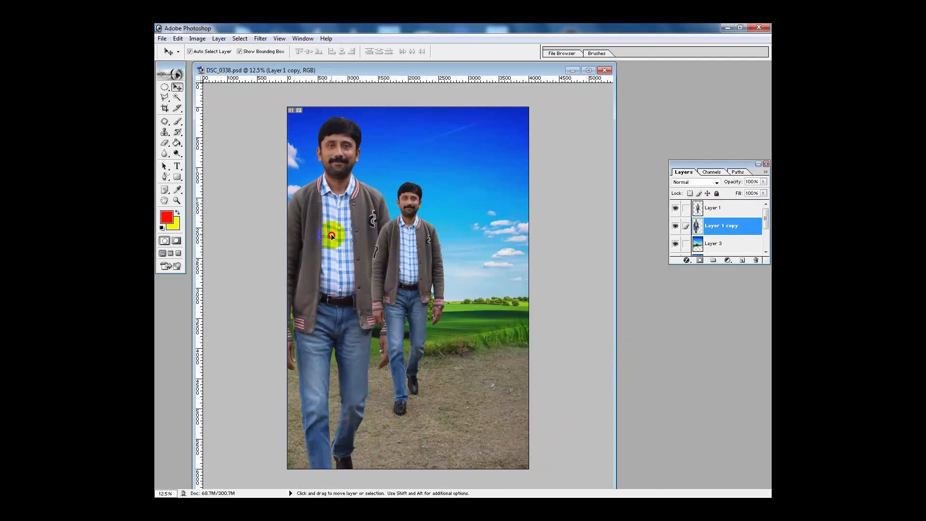
{"action": "key", "text": "5"}
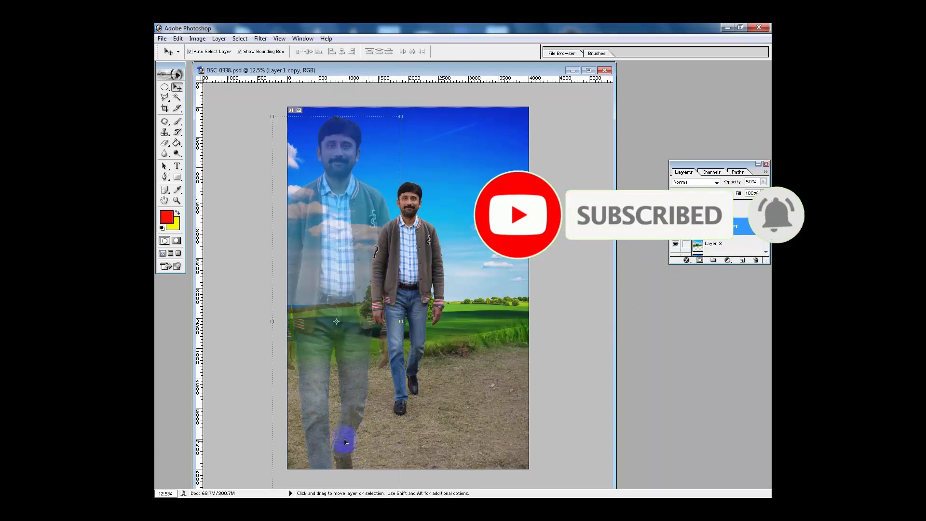
{"action": "key", "text": "ctrl+minus"}
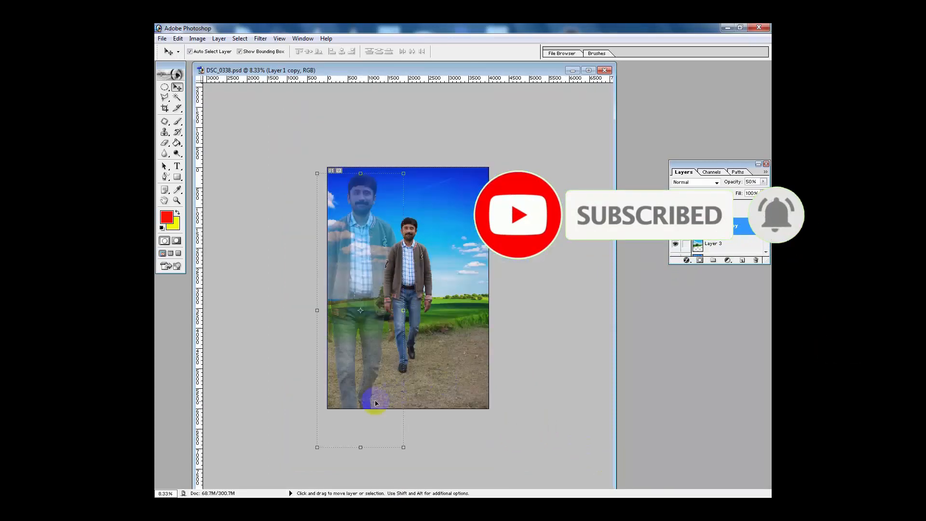
{"action": "left_click_drag", "start_coordinate": [317, 447], "coordinate": [275, 465]}
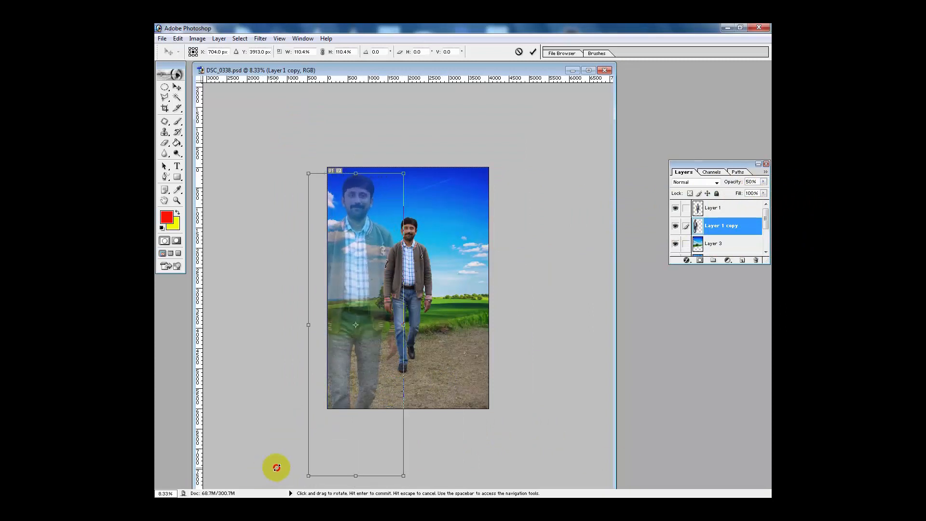
{"action": "key", "text": "Return"}
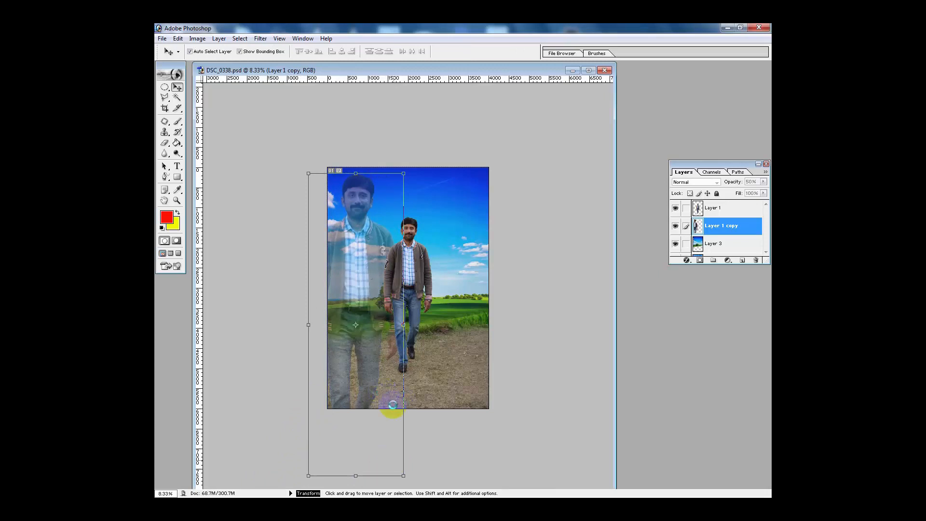
- Erase the faded copy's body from the waist down with the soft 900-pixel Eraser
{"action": "left_click", "coordinate": [165, 143]}
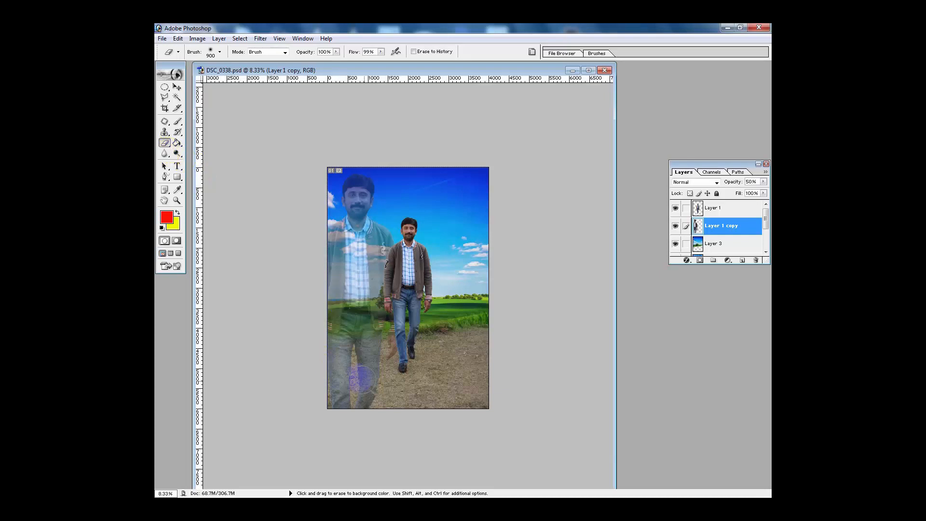
{"action": "mouse_move", "coordinate": [406, 390]}
{"action": "left_mouse_down"}
{"action": "mouse_move", "coordinate": [321, 408]}
{"action": "mouse_move", "coordinate": [422, 348]}
{"action": "mouse_move", "coordinate": [311, 389]}
{"action": "mouse_move", "coordinate": [420, 328]}
{"action": "mouse_move", "coordinate": [311, 361]}
{"action": "mouse_move", "coordinate": [429, 318]}
{"action": "mouse_move", "coordinate": [306, 344]}
{"action": "mouse_move", "coordinate": [405, 303]}
{"action": "mouse_move", "coordinate": [325, 323]}
{"action": "mouse_move", "coordinate": [418, 303]}
{"action": "mouse_move", "coordinate": [311, 320]}
{"action": "mouse_move", "coordinate": [441, 288]}
{"action": "left_mouse_up"}
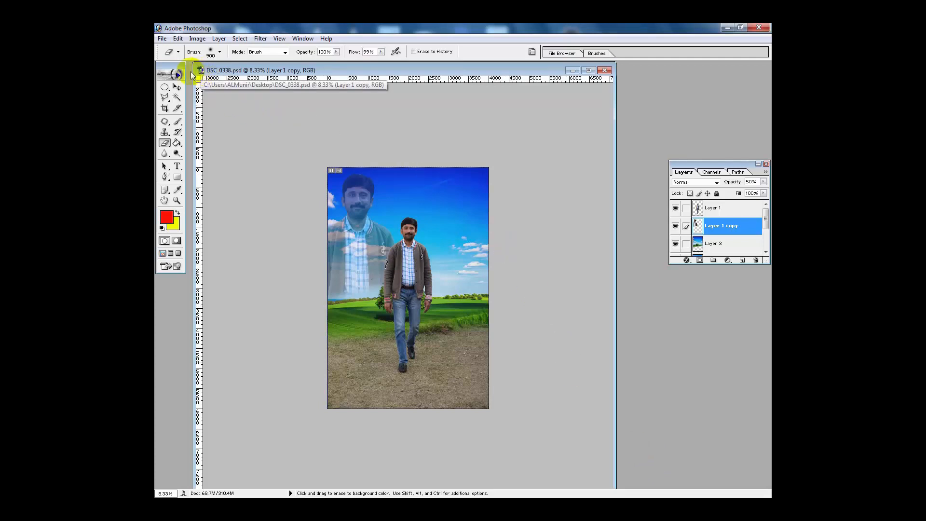
- Save a copy of the composite to the Desktop as a JPEG named Pic b
{"action": "left_click", "coordinate": [163, 40]}
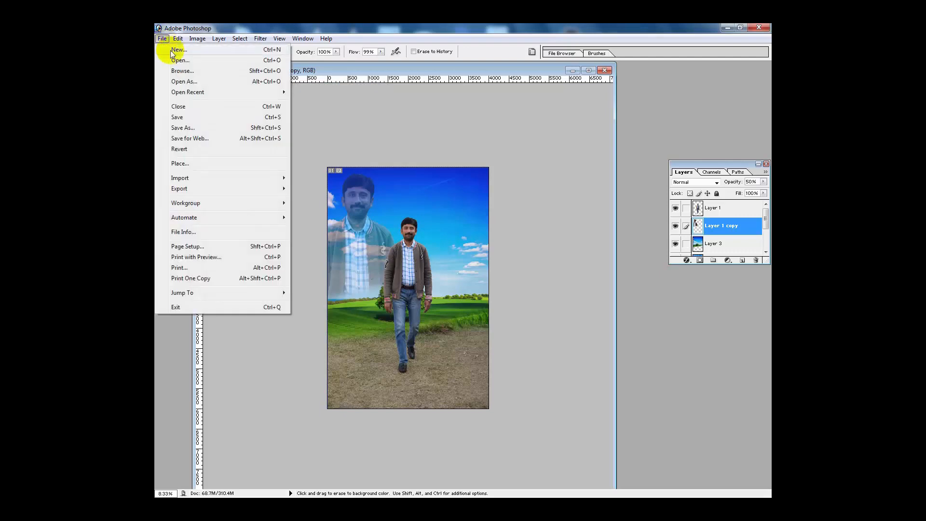
{"action": "left_click", "coordinate": [190, 127]}
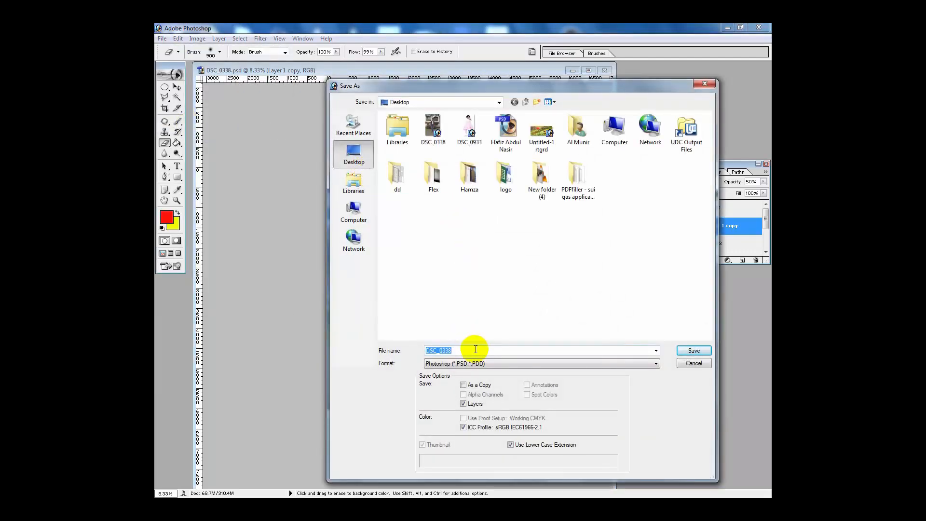
{"action": "type", "text": "Pic"}
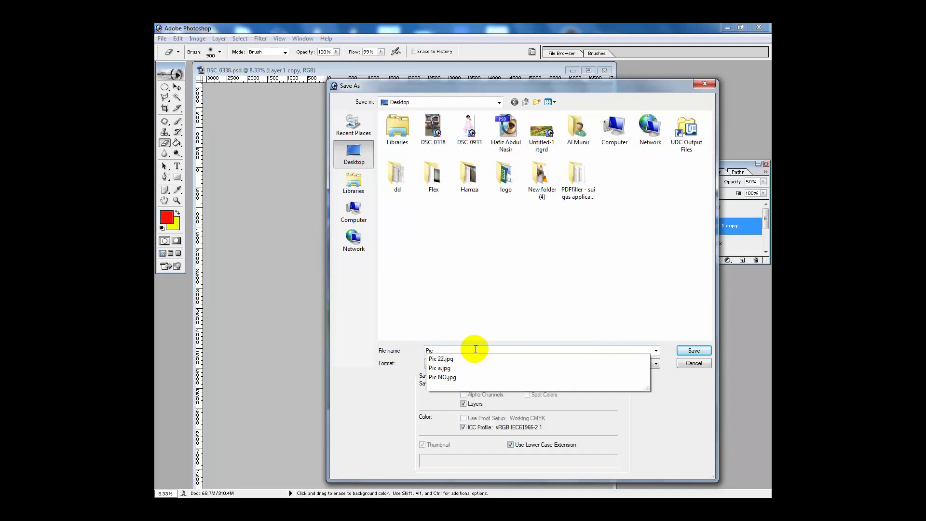
{"action": "type", "text": " b"}
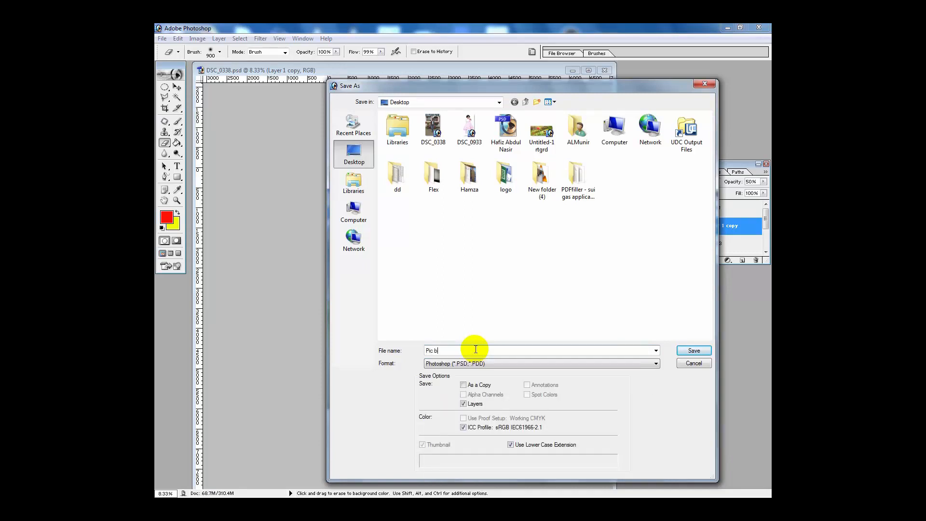
{"action": "key", "text": "Tab"}
{"action": "key", "text": "j"}
{"action": "left_click", "coordinate": [695, 351]}
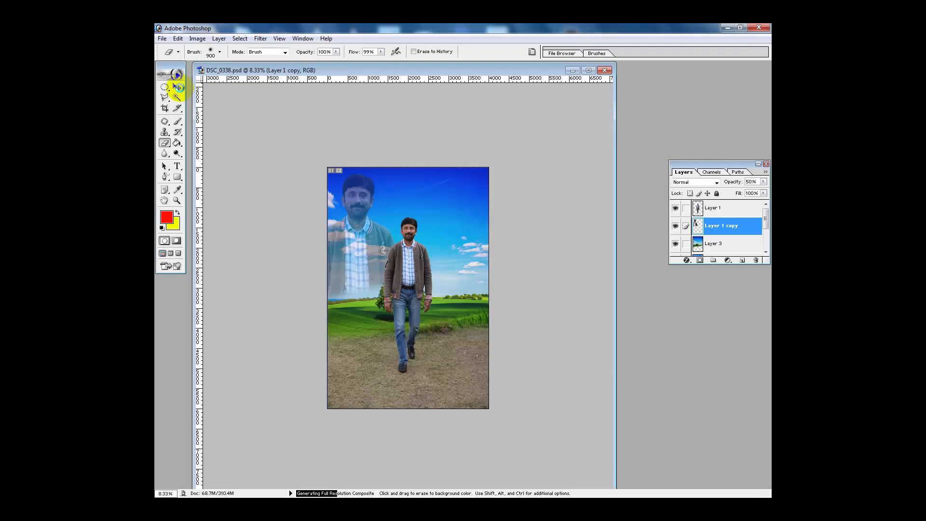
- Switch to the Picture folder, open abstract-magic-lights-background_1053-60.jpg in Photoshop and place its window beside the tulip composite
{"action": "left_click", "coordinate": [728, 28]}
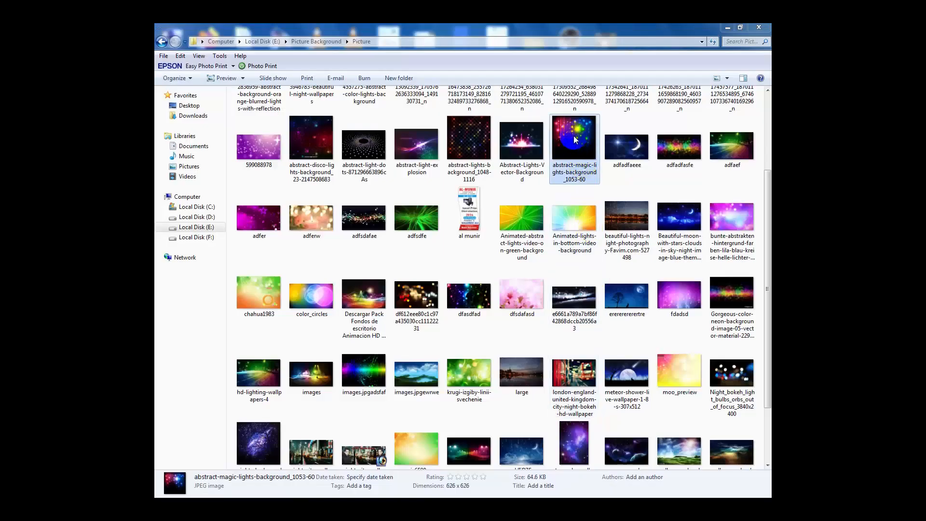
{"action": "left_click", "coordinate": [578, 157]}
{"action": "left_click_drag", "start_coordinate": [578, 158], "coordinate": [505, 316]}
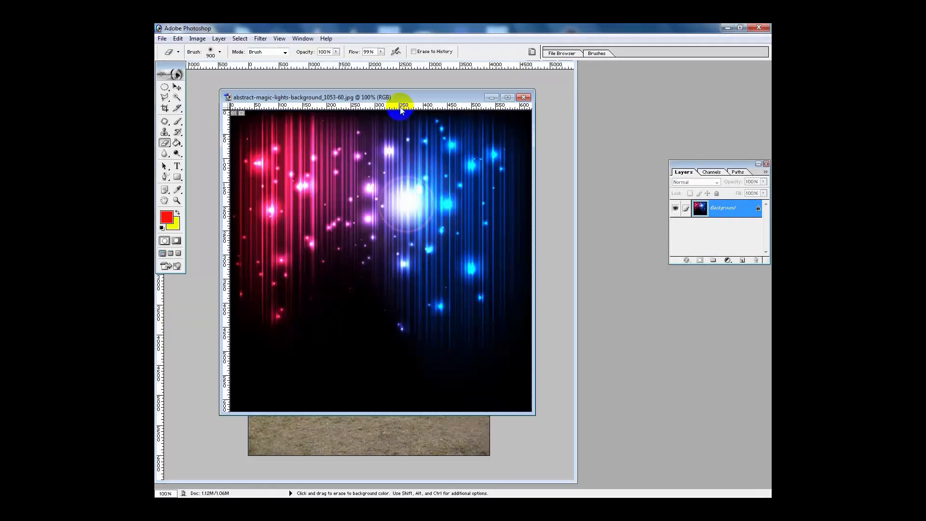
{"action": "left_click_drag", "start_coordinate": [400, 100], "coordinate": [593, 87]}
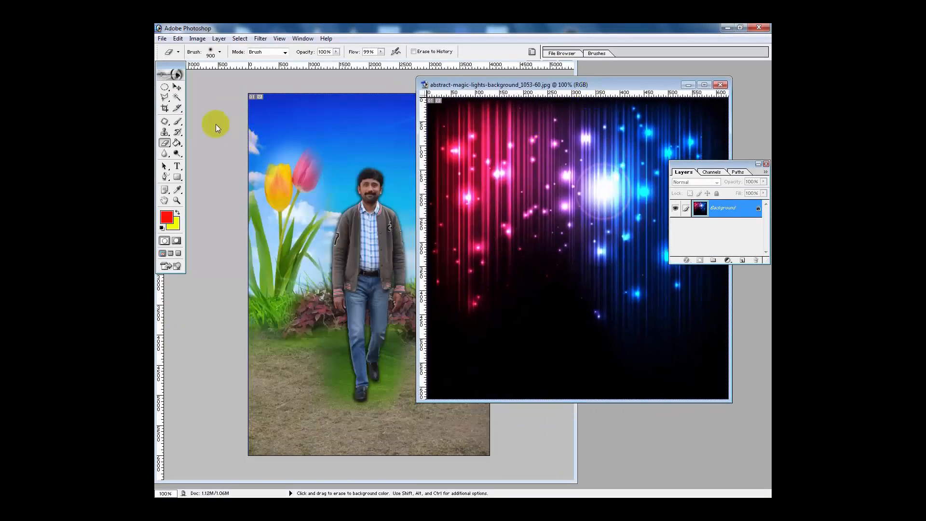
- Copy the magic-lights picture into the tulip composite behind the man and enlarge it to about 861%, covering the scene below his feet
{"action": "left_click", "coordinate": [177, 87]}
{"action": "left_click_drag", "start_coordinate": [520, 188], "coordinate": [260, 96]}
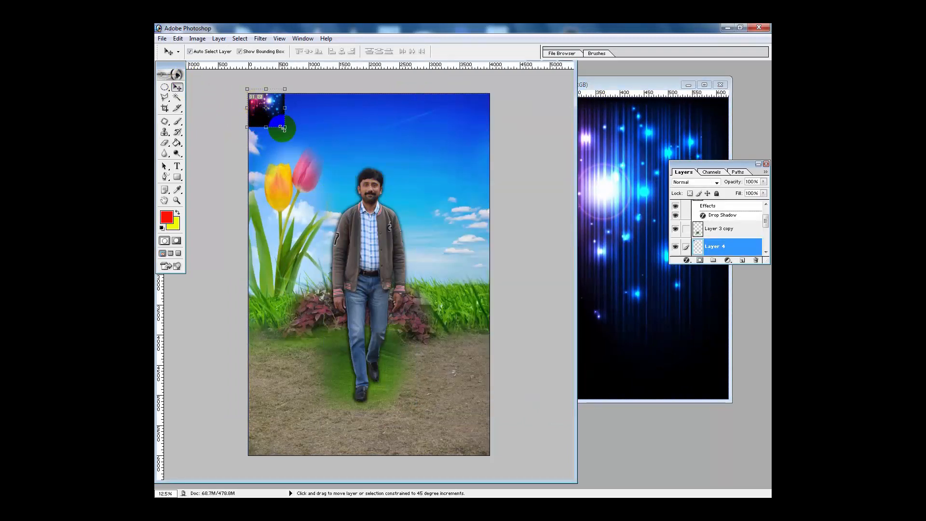
{"action": "left_click_drag", "start_coordinate": [286, 129], "coordinate": [546, 421]}
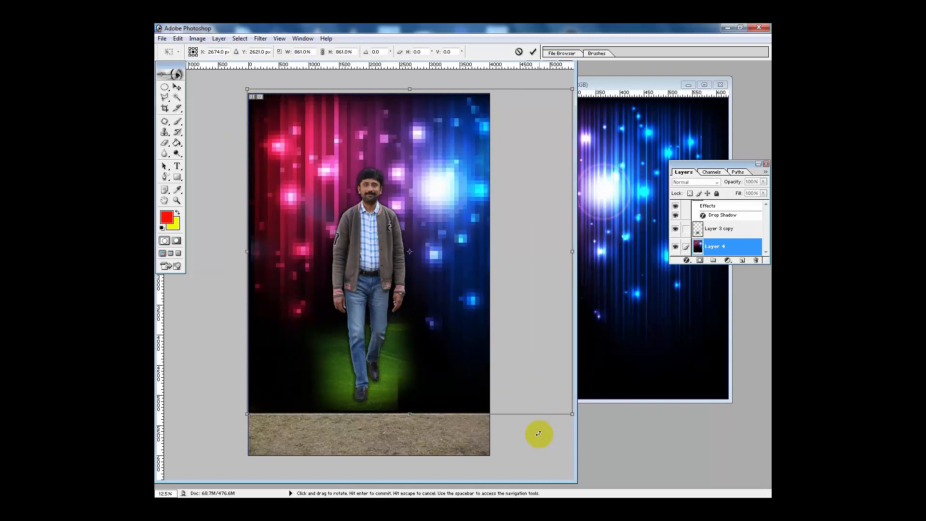
{"action": "key", "text": "Return"}
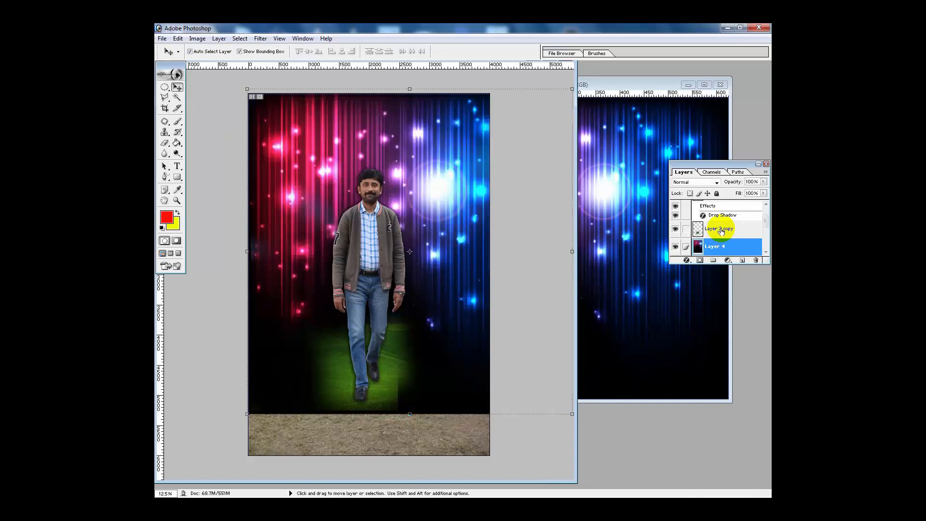
- Delete Layer 3 copy, the green grass patch around the man's legs
{"action": "left_click", "coordinate": [721, 230]}
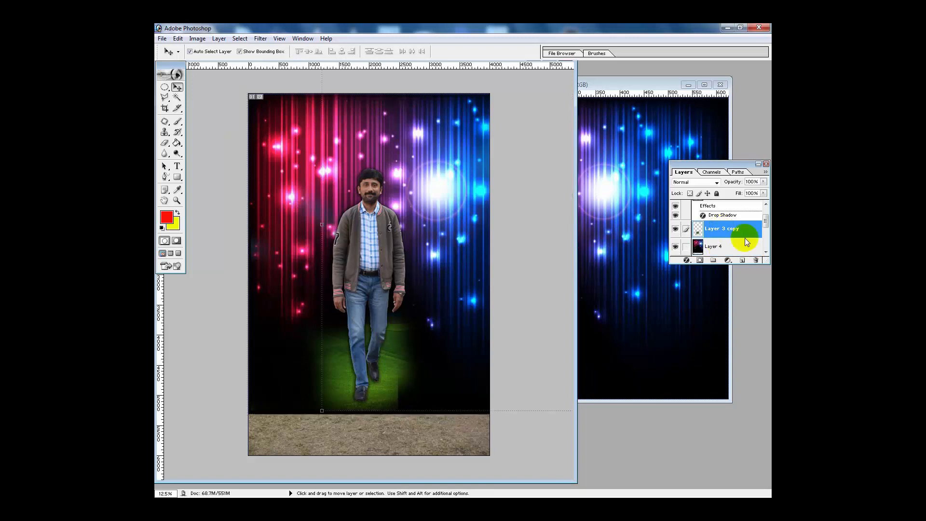
{"action": "left_click", "coordinate": [755, 261]}
{"action": "left_click", "coordinate": [414, 206]}
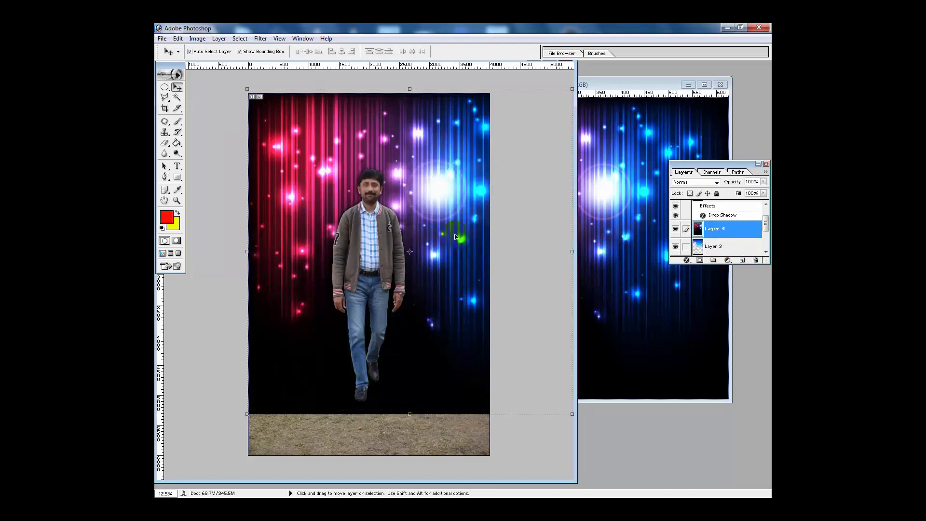
- Duplicate the man to the upper-left, enlarge the copy to about 120% and send it behind the original
{"action": "left_click", "coordinate": [363, 242]}
{"action": "left_click_drag", "start_coordinate": [362, 242], "coordinate": [324, 221]}
{"action": "left_click_drag", "start_coordinate": [290, 147], "coordinate": [308, 177]}
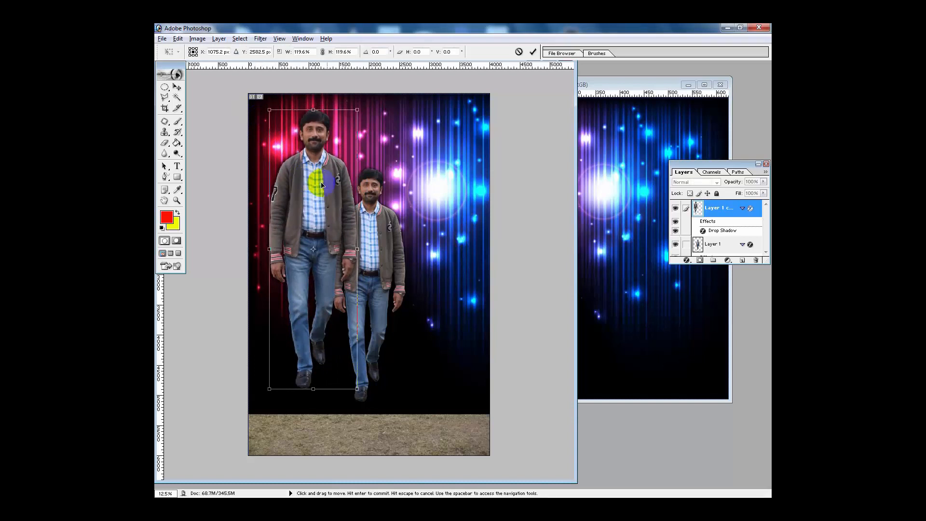
{"action": "key", "text": "Return"}
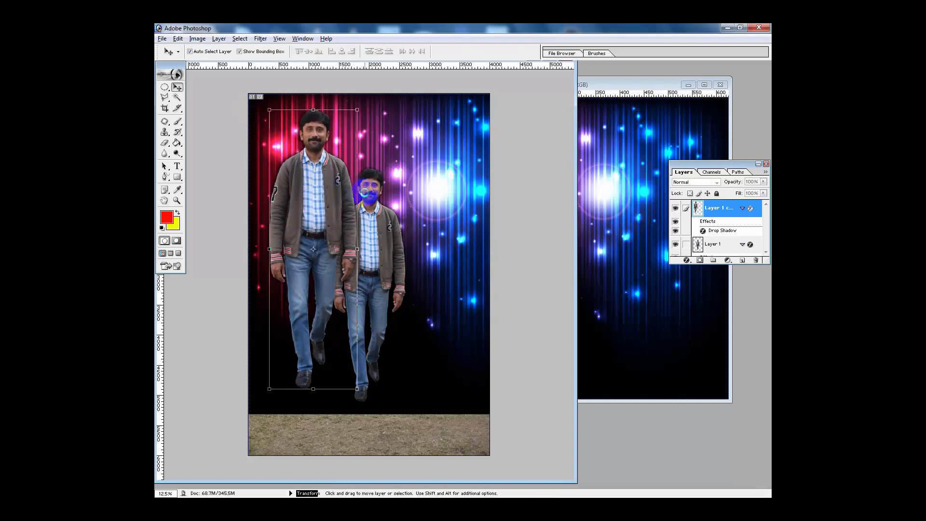
{"action": "key", "text": "ctrl+bracketleft"}
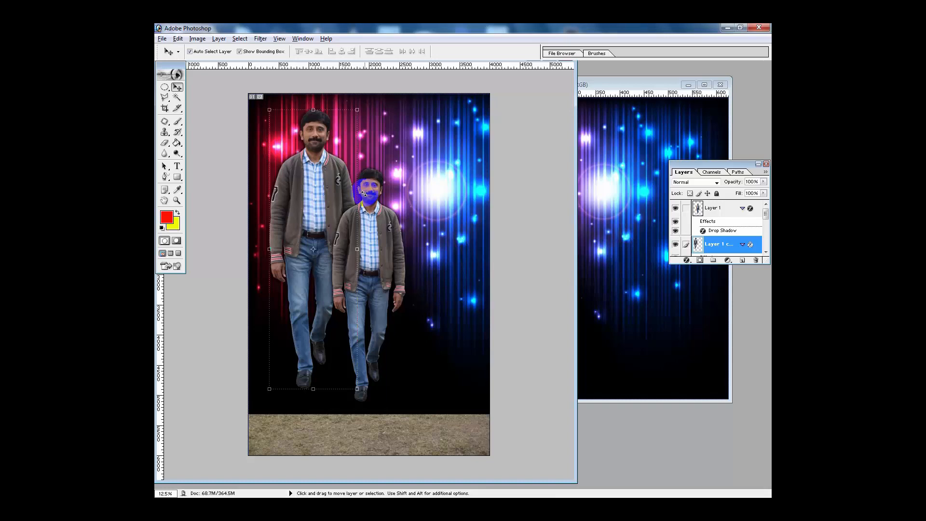
{"action": "left_click", "coordinate": [686, 260]}
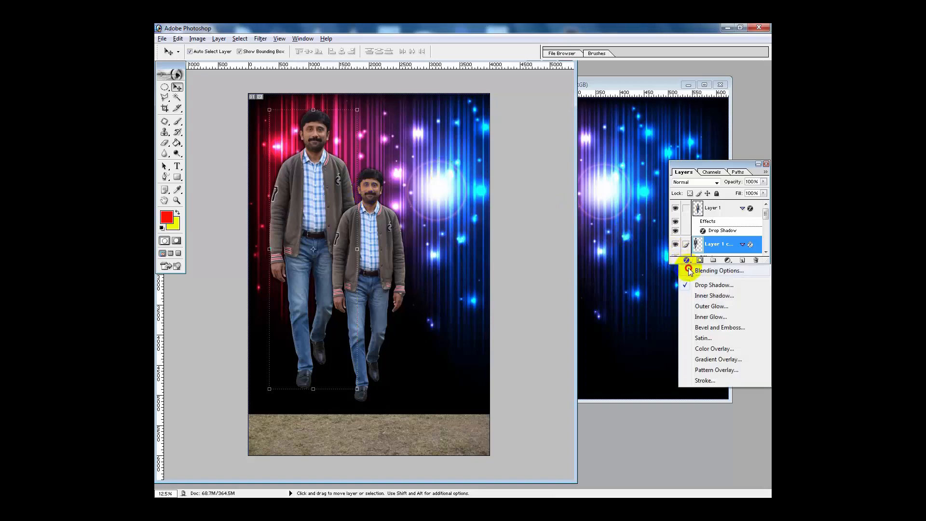
{"action": "left_click", "coordinate": [689, 270]}
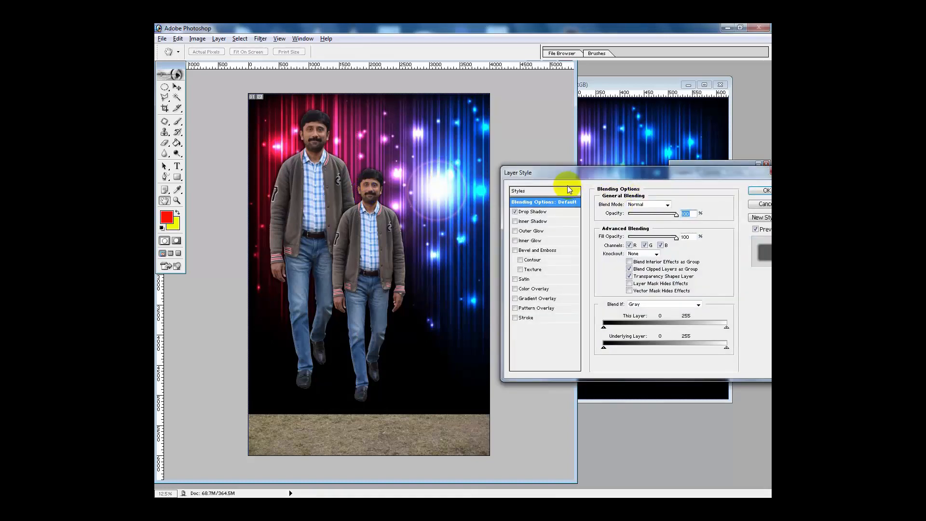
{"action": "left_click", "coordinate": [558, 191]}
{"action": "left_click_drag", "start_coordinate": [651, 178], "coordinate": [649, 121]}
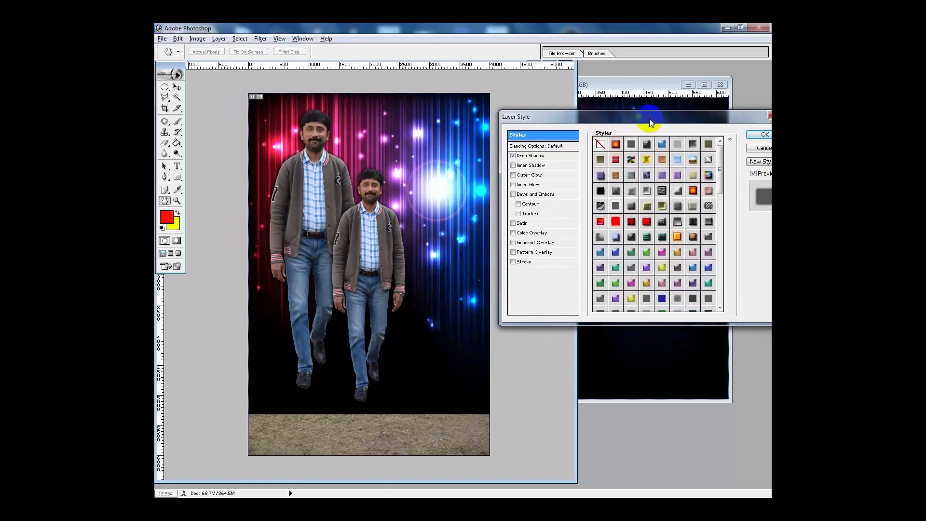
{"action": "left_click", "coordinate": [615, 205]}
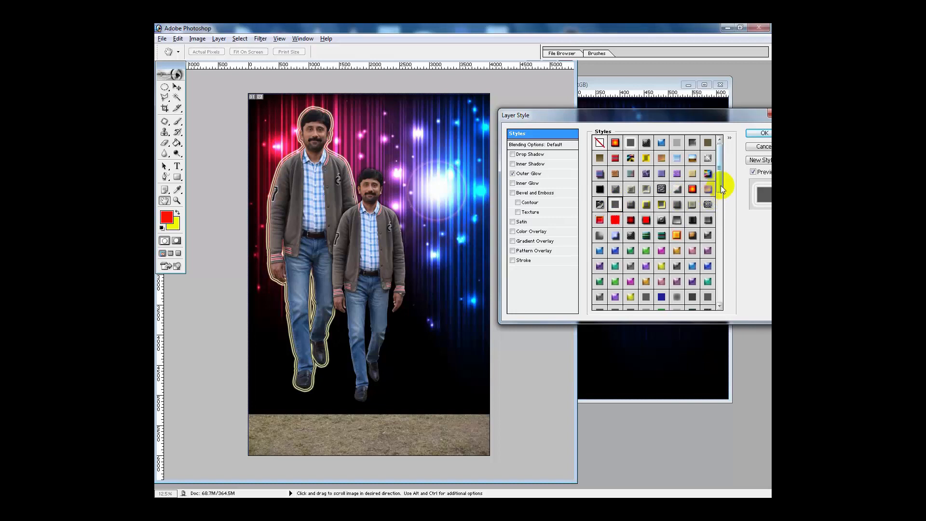
{"action": "left_click_drag", "start_coordinate": [720, 185], "coordinate": [719, 199]}
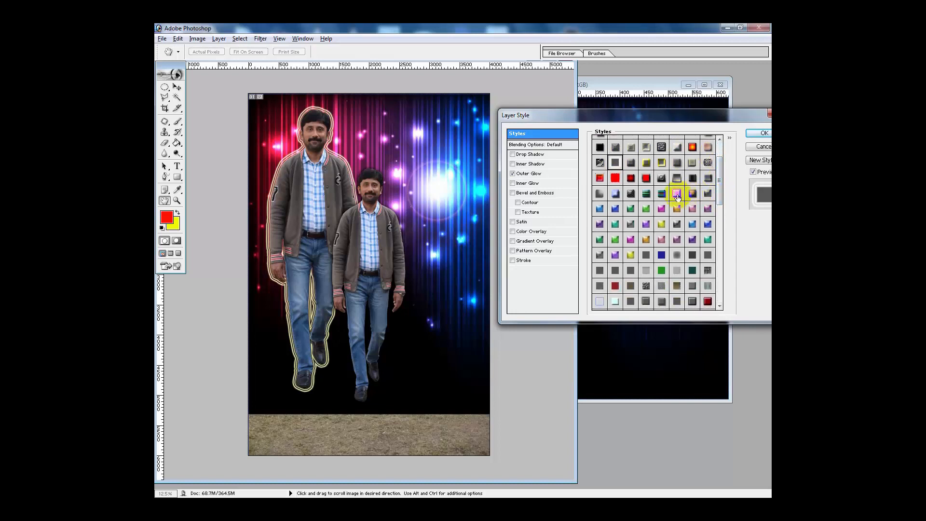
{"action": "left_click", "coordinate": [662, 270]}
{"action": "left_click", "coordinate": [646, 271]}
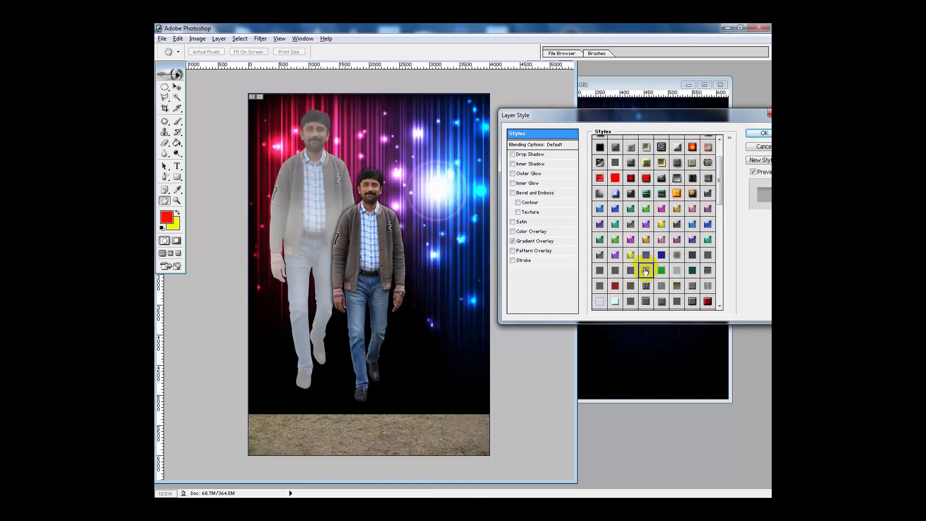
{"action": "left_click", "coordinate": [634, 270]}
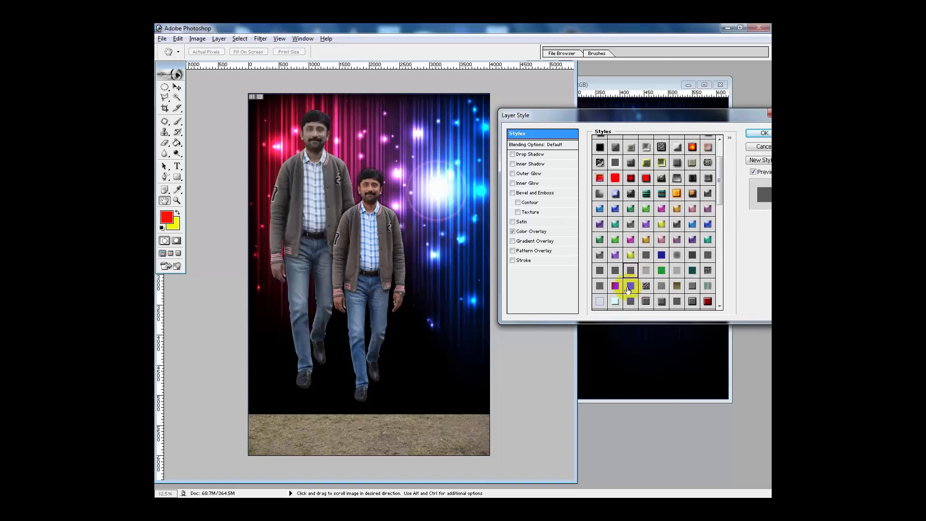
{"action": "left_click", "coordinate": [764, 146]}
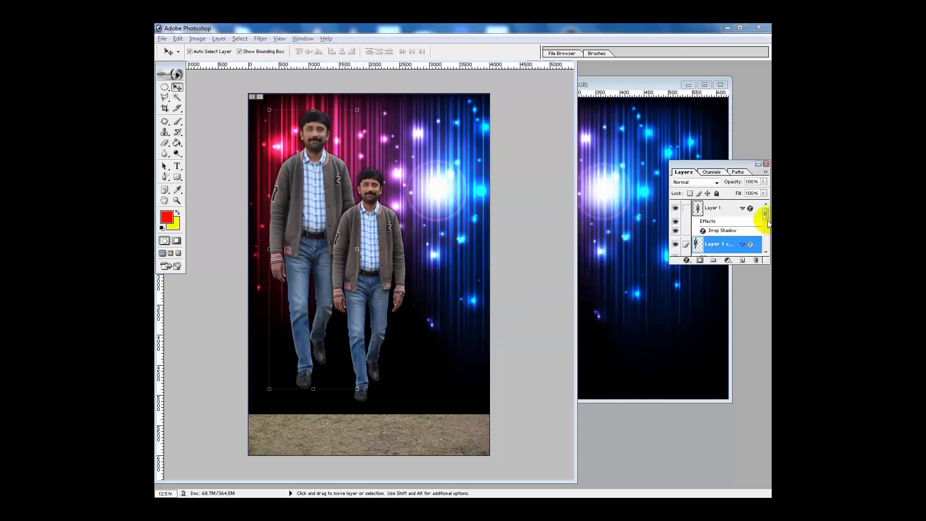
- Apply the preset layer style with only a white outer glow and no fill to the enlarged copy of the man
{"action": "left_click", "coordinate": [687, 260]}
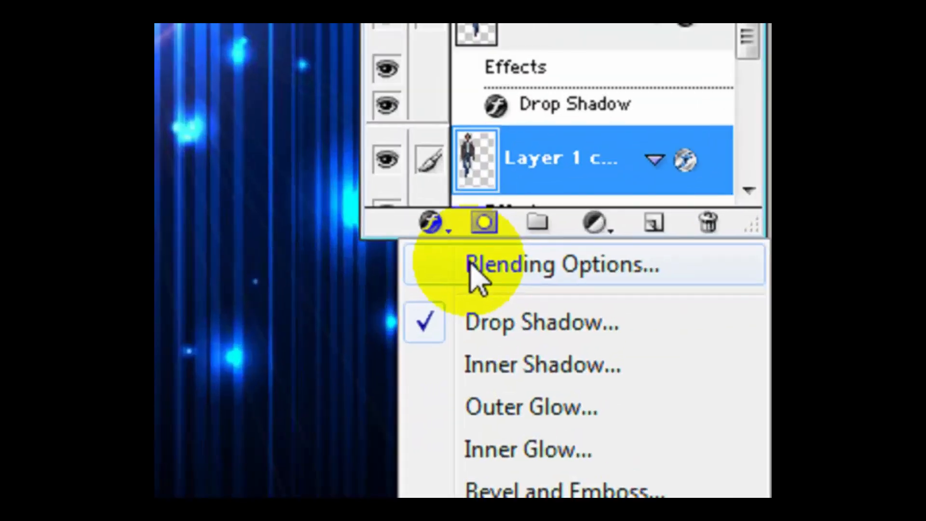
{"action": "left_click", "coordinate": [698, 273]}
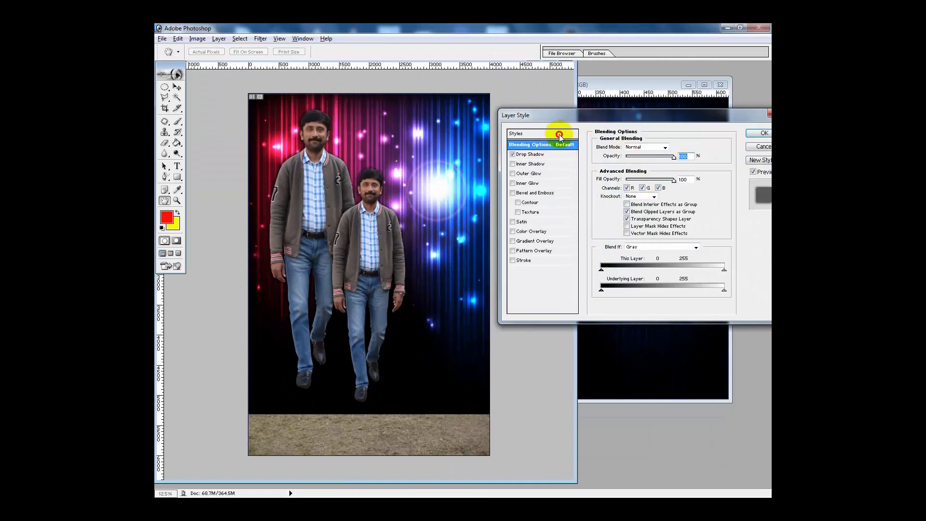
{"action": "left_click", "coordinate": [559, 135]}
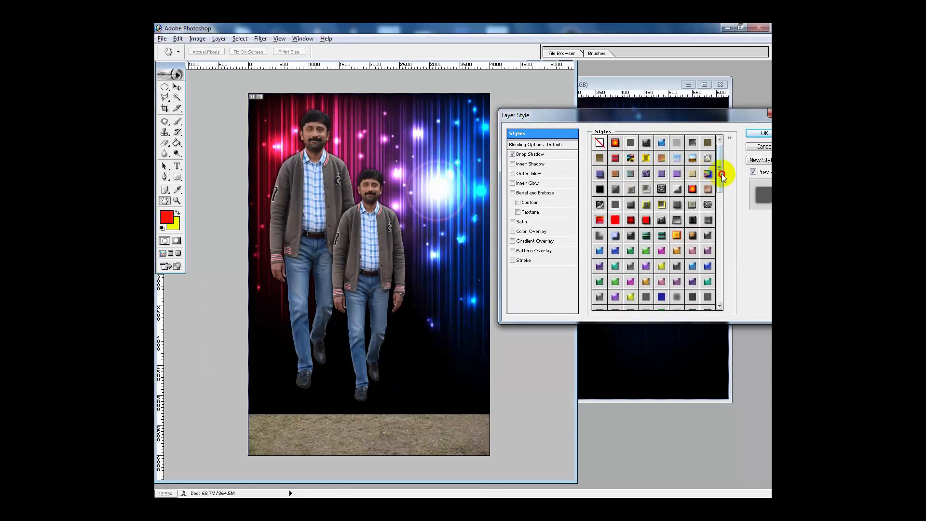
{"action": "left_click_drag", "start_coordinate": [747, 187], "coordinate": [753, 291]}
{"action": "left_click_drag", "start_coordinate": [726, 253], "coordinate": [725, 240]}
{"action": "left_click", "coordinate": [693, 225]}
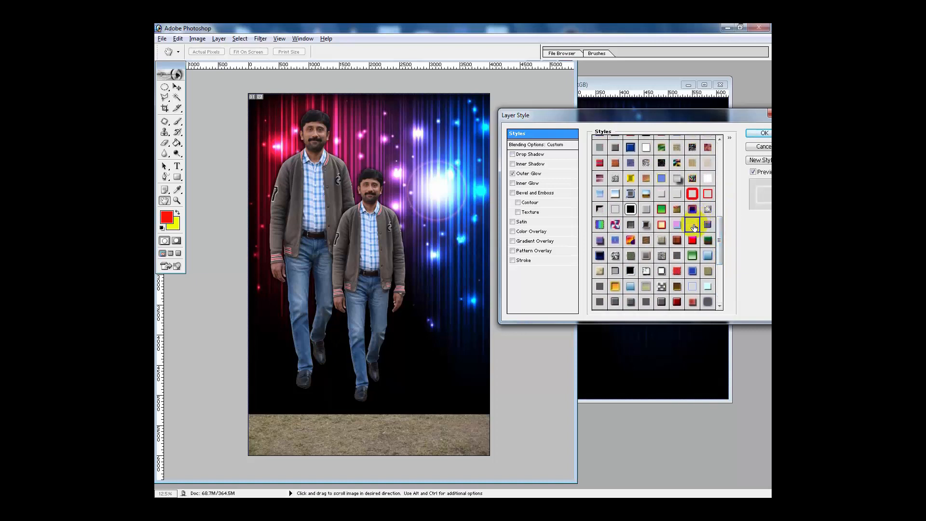
{"action": "left_click", "coordinate": [760, 134]}
{"action": "key", "text": "v"}
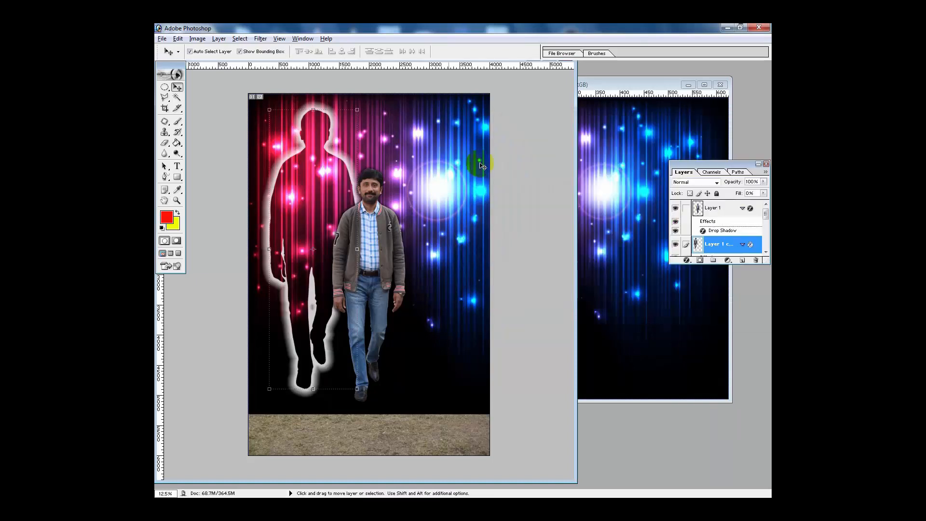
- Scale the glowing outline copy to 97.5% and position it beside the man, slightly higher and overlapping behind him
{"action": "mouse_move", "coordinate": [310, 181]}
{"action": "left_mouse_down"}
{"action": "mouse_move", "coordinate": [404, 178]}
{"action": "mouse_move", "coordinate": [273, 179]}
{"action": "mouse_move", "coordinate": [324, 179]}
{"action": "left_mouse_up"}
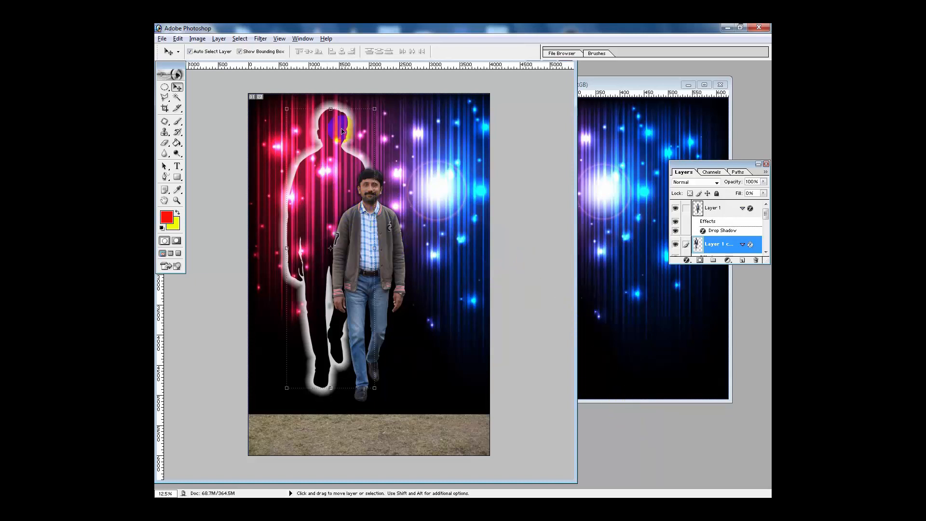
{"action": "left_click_drag", "start_coordinate": [286, 108], "coordinate": [288, 116]}
{"action": "left_click_drag", "start_coordinate": [319, 187], "coordinate": [324, 191]}
{"action": "left_click_drag", "start_coordinate": [344, 206], "coordinate": [303, 179]}
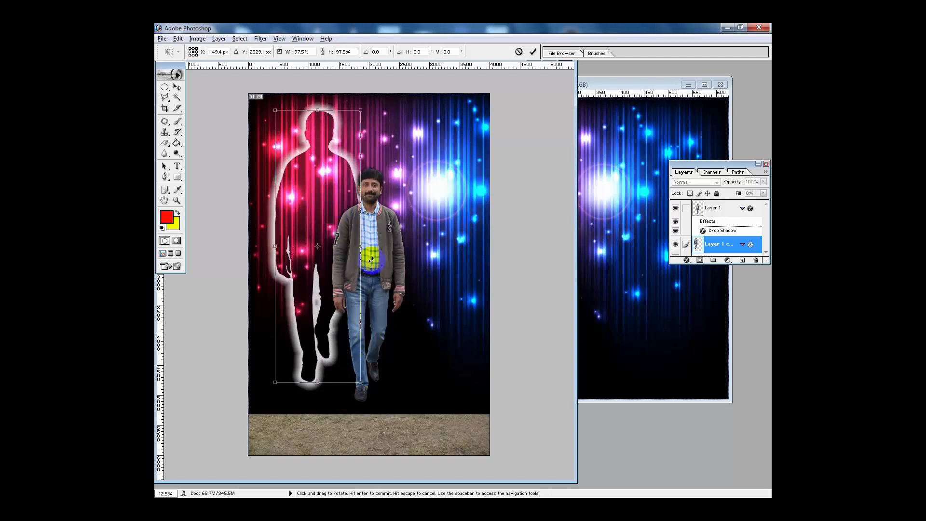
{"action": "key", "text": "Return"}
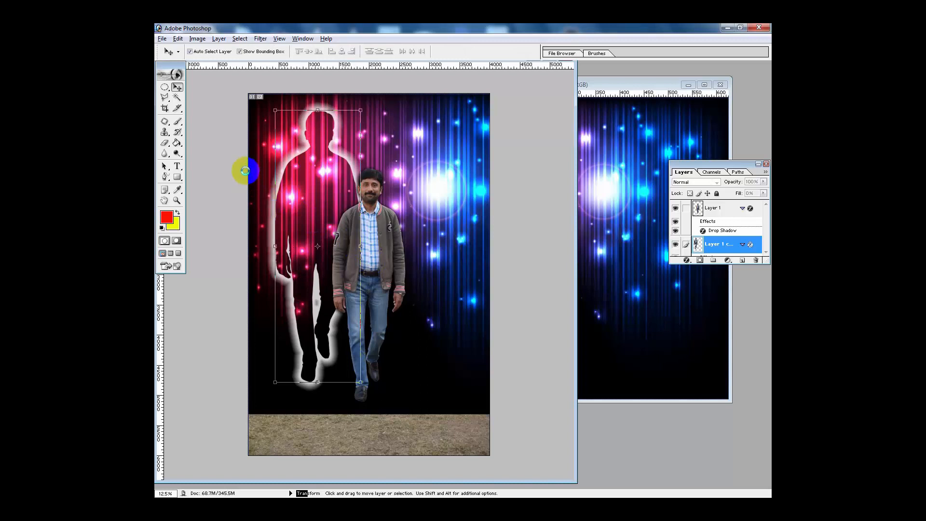
- Crop the composite to its full width, cutting off the strip of grassy ground below the magic-lights background
{"action": "left_click", "coordinate": [170, 110]}
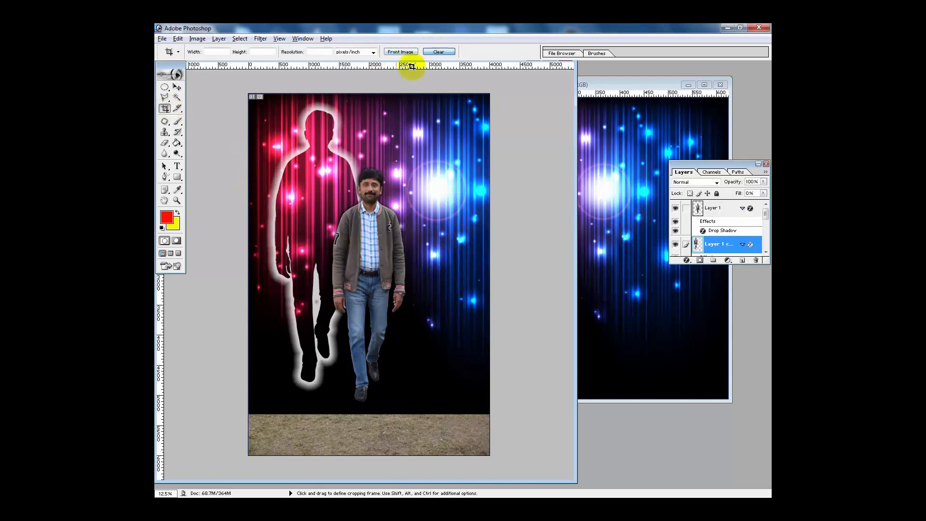
{"action": "left_click_drag", "start_coordinate": [251, 93], "coordinate": [497, 412]}
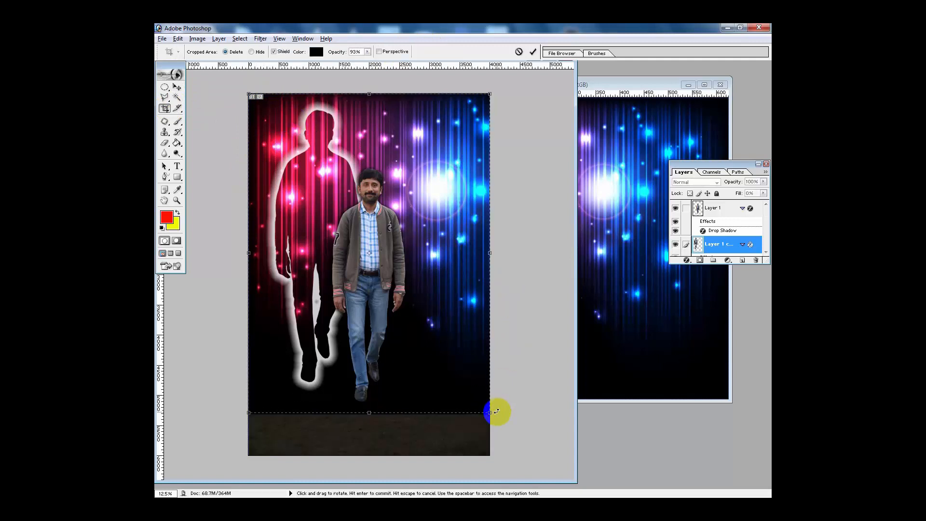
{"action": "key", "text": "Return"}
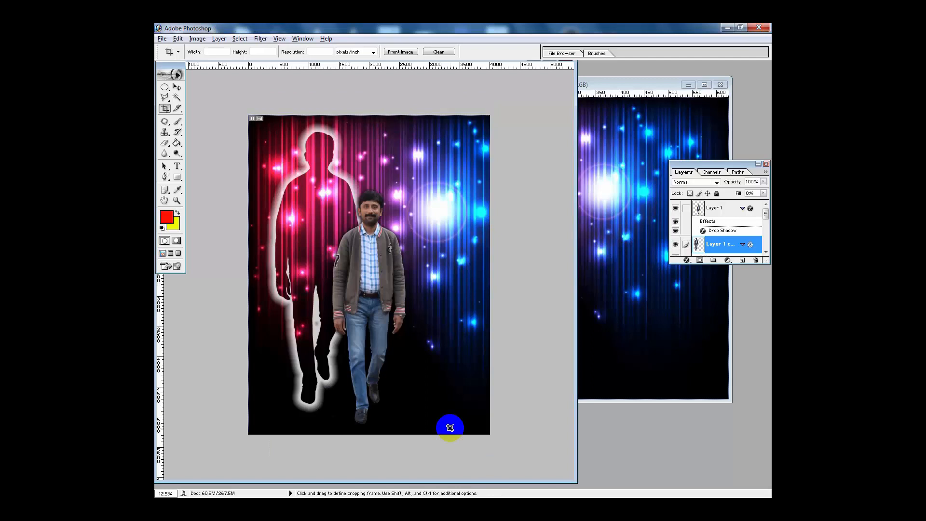
- Save the composite to the Desktop as a JPEG copy named Pic c at Maximum quality with the Baseline ("Standard") format
{"action": "left_click", "coordinate": [163, 38]}
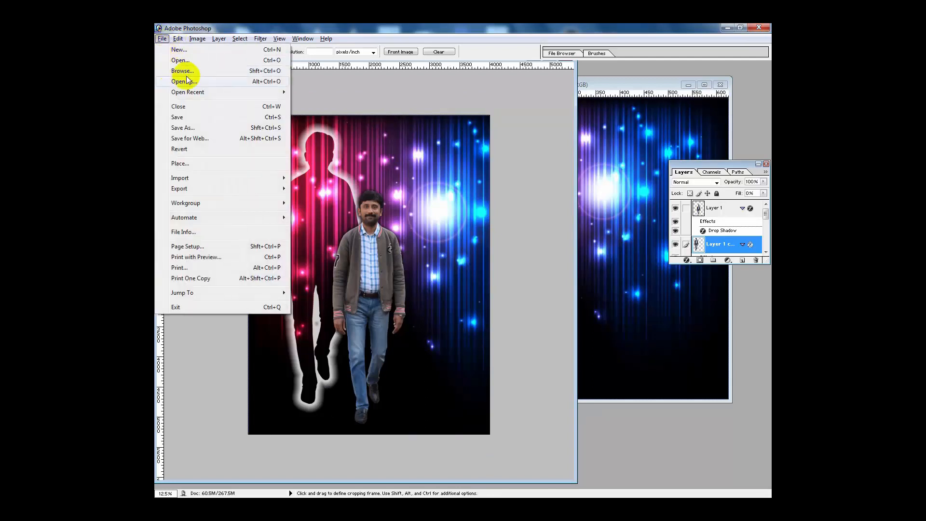
{"action": "left_click", "coordinate": [193, 127]}
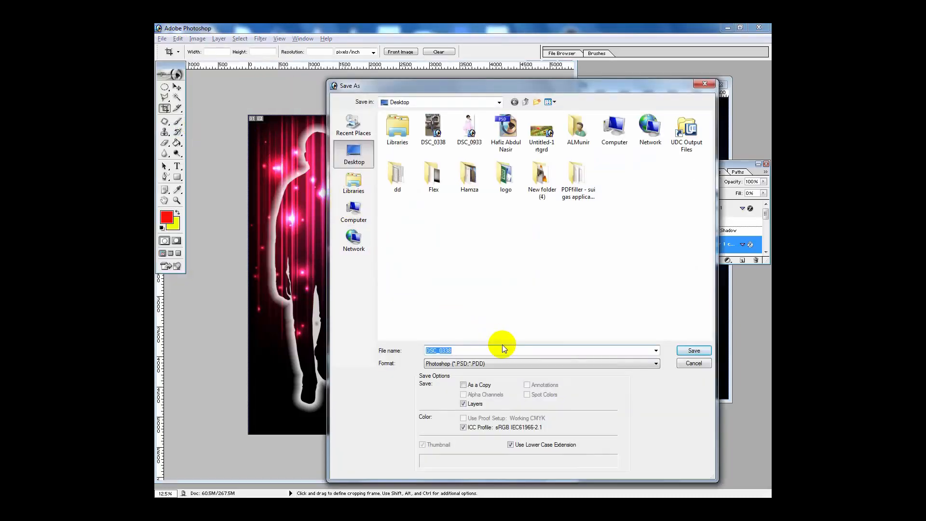
{"action": "type", "text": "Pic"}
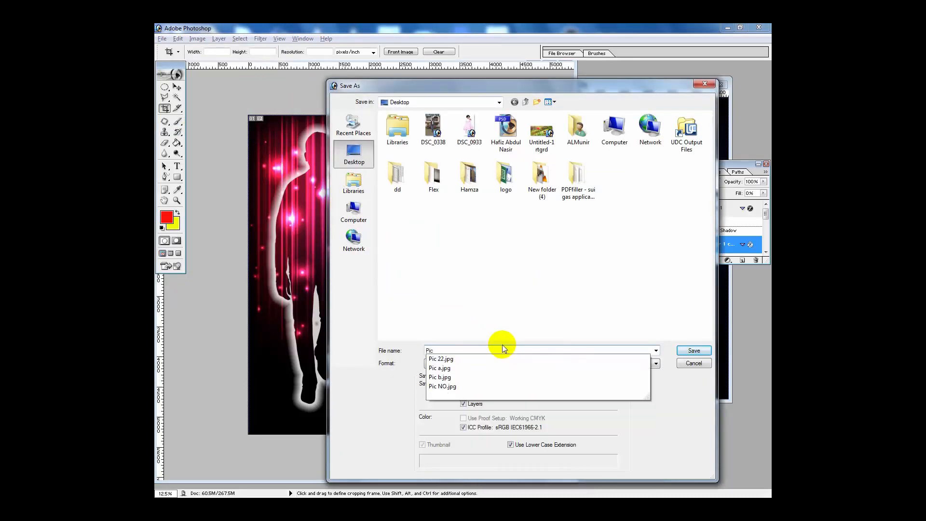
{"action": "type", "text": " c"}
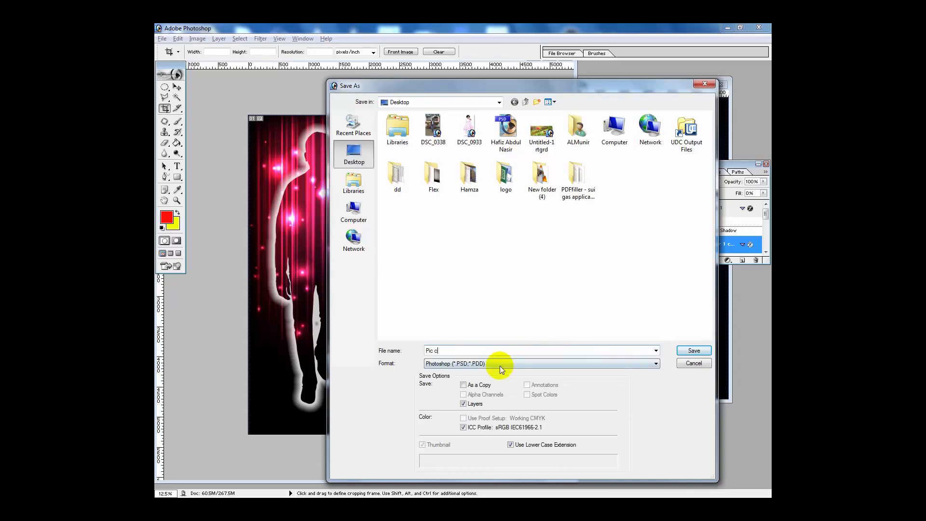
{"action": "left_click", "coordinate": [500, 365]}
{"action": "key", "text": "j"}
{"action": "key", "text": "Return"}
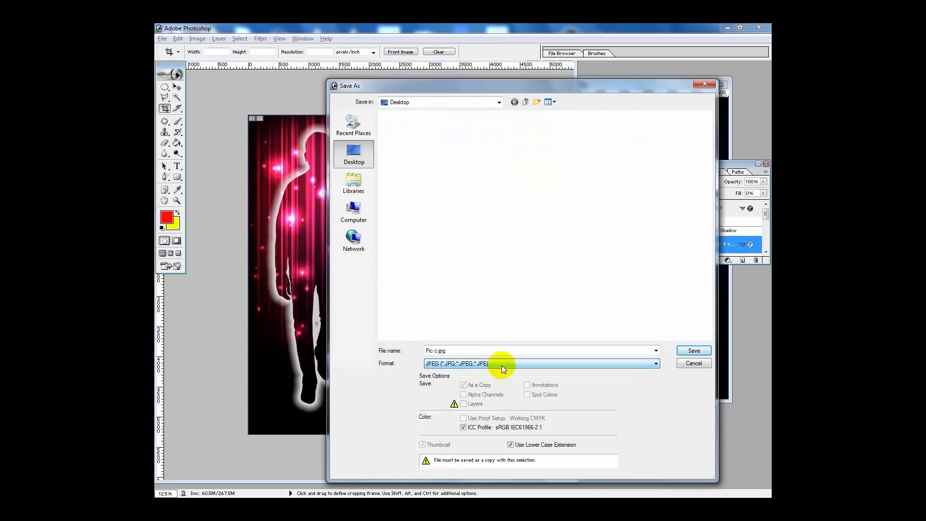
{"action": "left_click", "coordinate": [691, 349]}
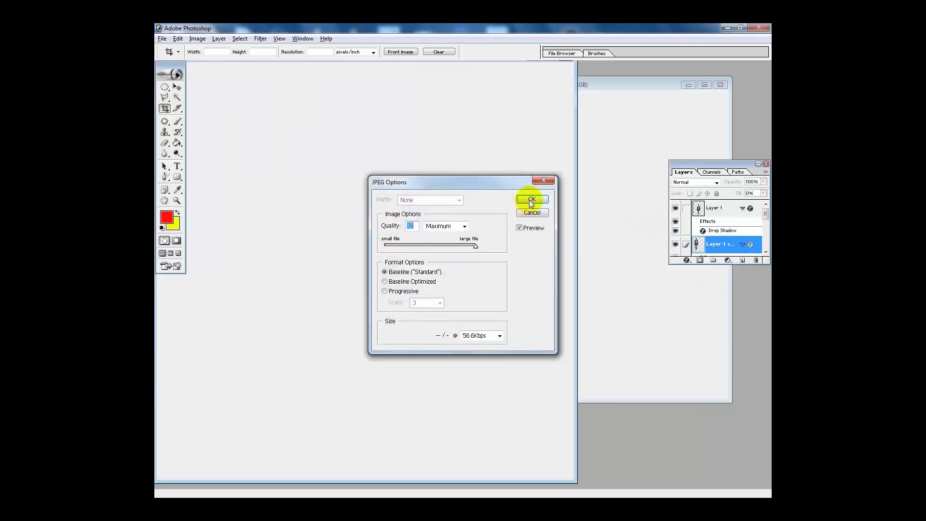
{"action": "left_click", "coordinate": [531, 199]}
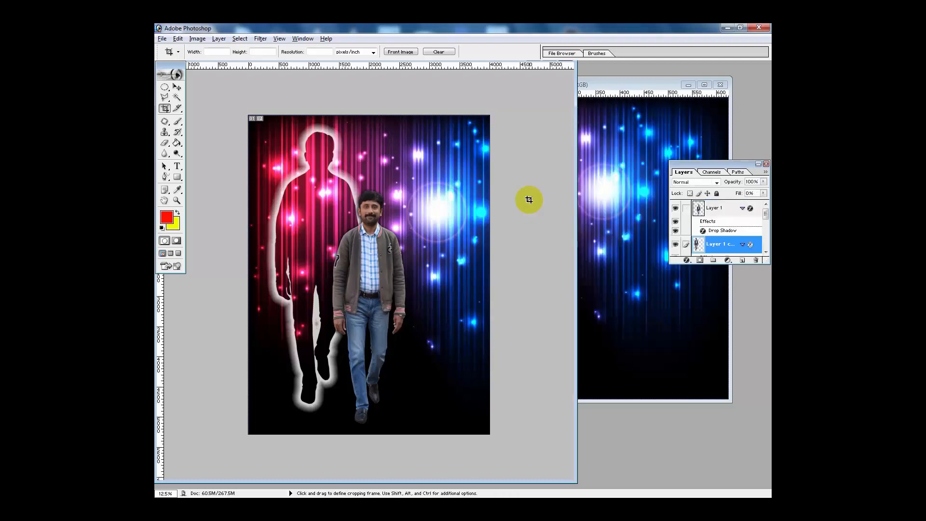
- Minimize the open windows and view the saved images Pic a, Pic b and Pic c in Windows Photo Viewer
{"action": "left_click", "coordinate": [727, 28]}
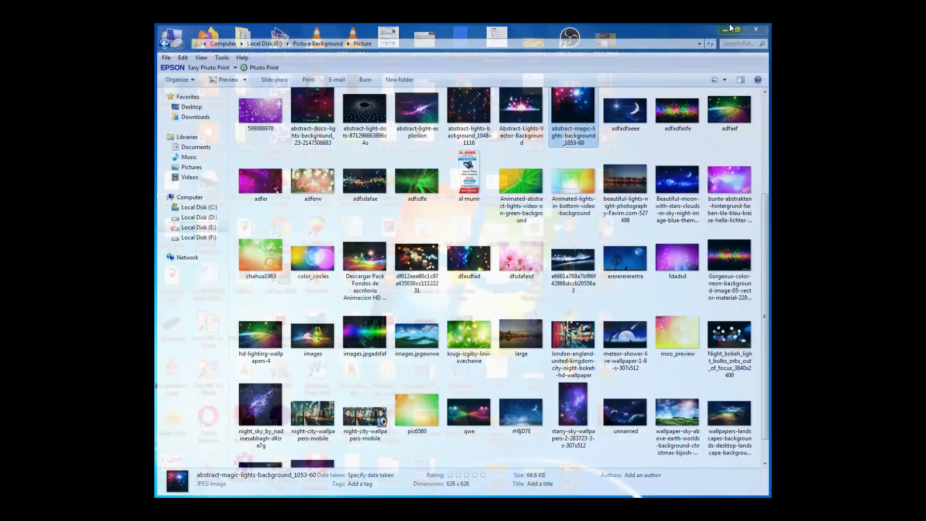
{"action": "left_click", "coordinate": [729, 25]}
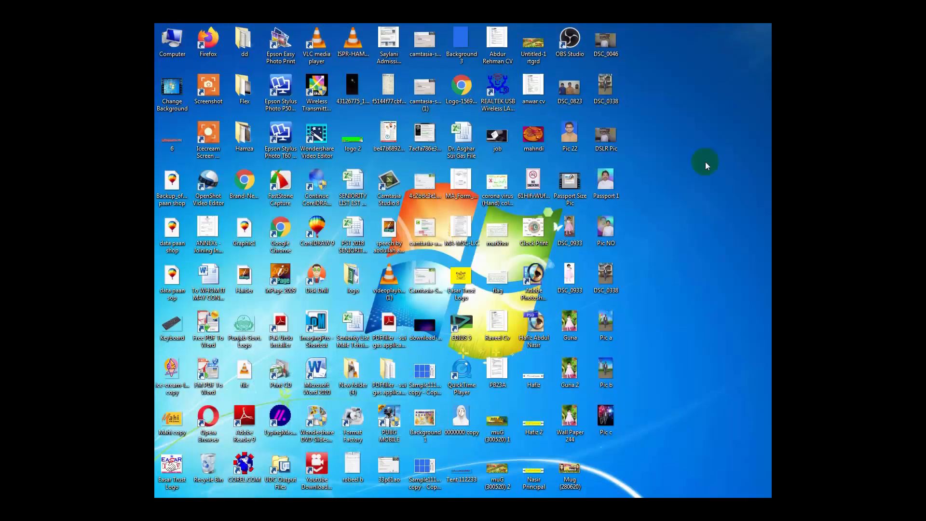
{"action": "left_click", "coordinate": [608, 331]}
{"action": "double_click", "coordinate": [608, 330]}
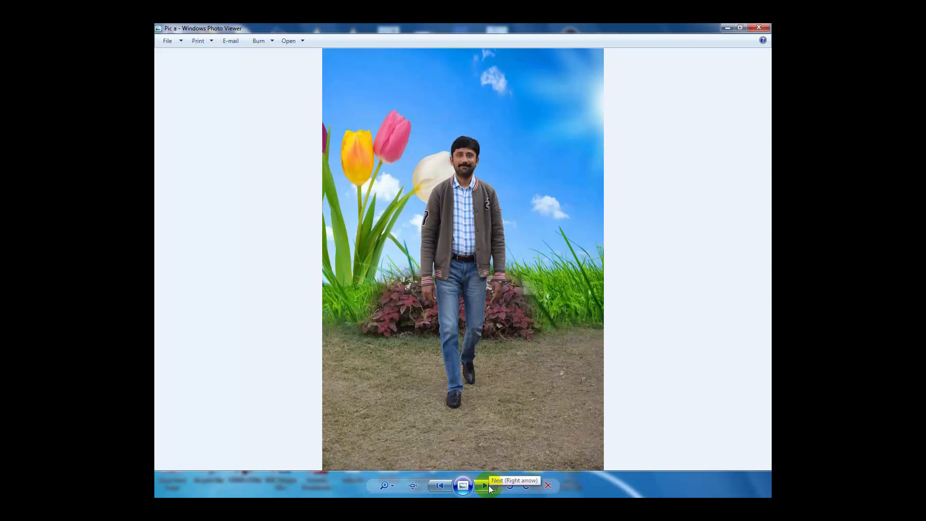
{"action": "left_click", "coordinate": [488, 485]}
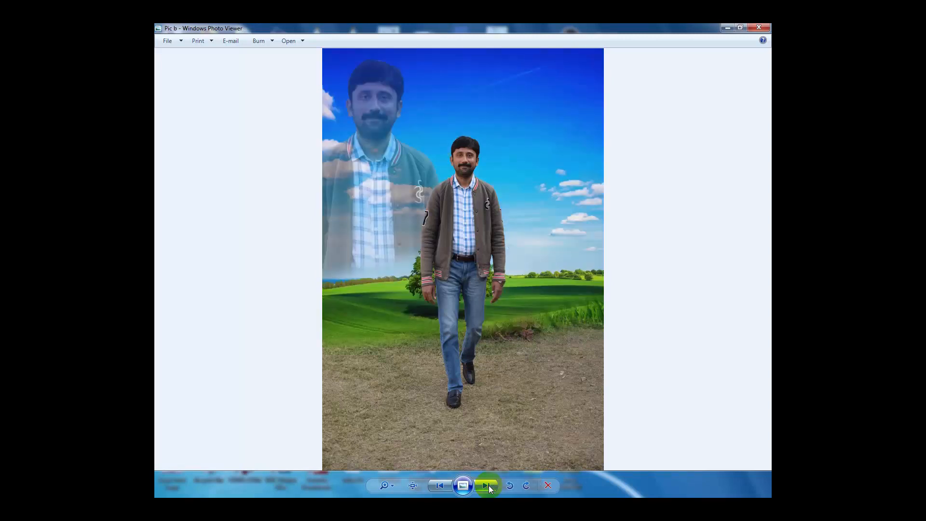
{"action": "left_click", "coordinate": [488, 485]}
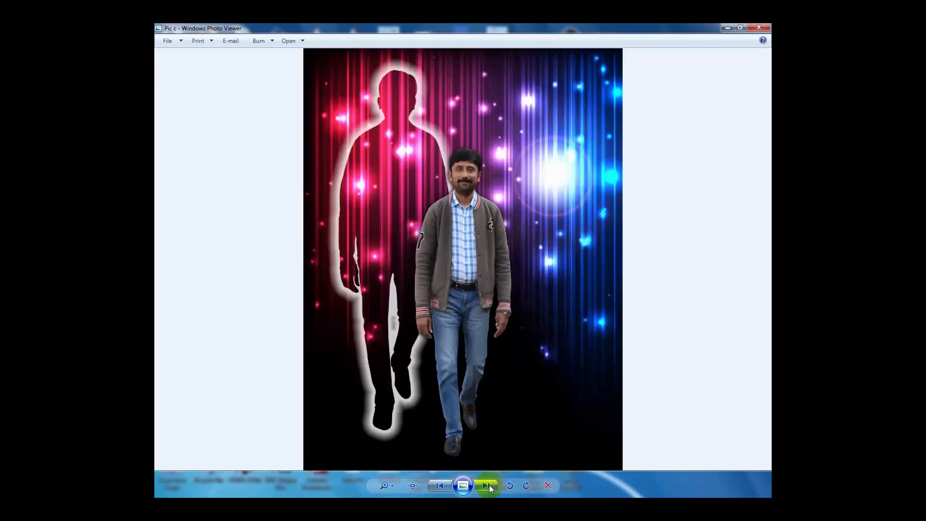